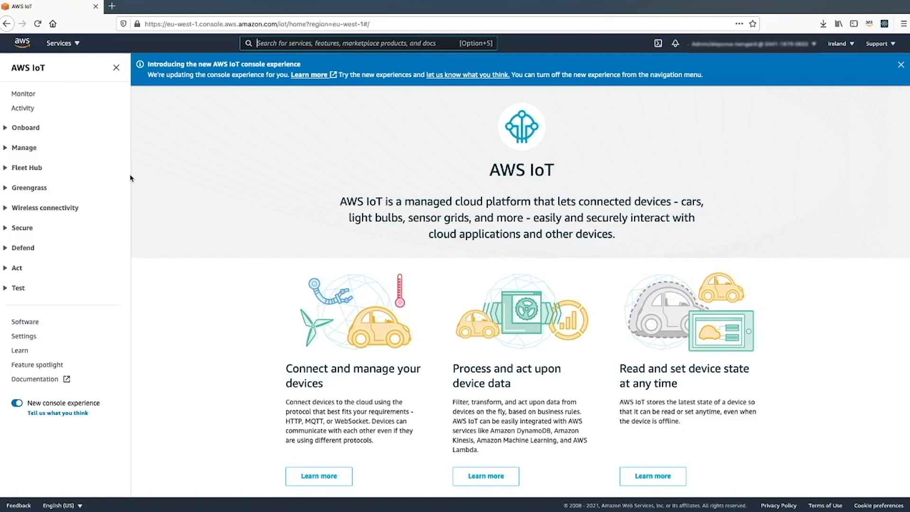
Step: Subscribe to the topic octank/escooter in the MQTT test client
{"action": "left_click", "coordinate": [5, 290]}
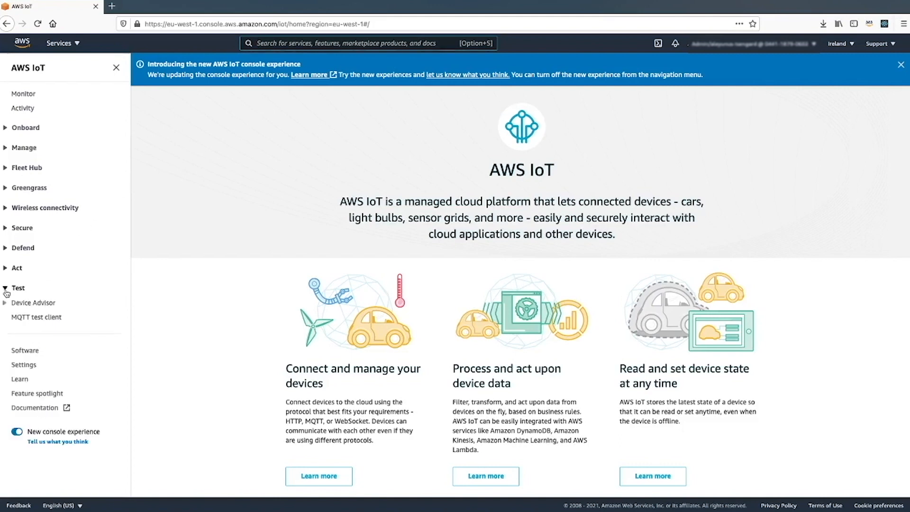
{"action": "left_click", "coordinate": [21, 318]}
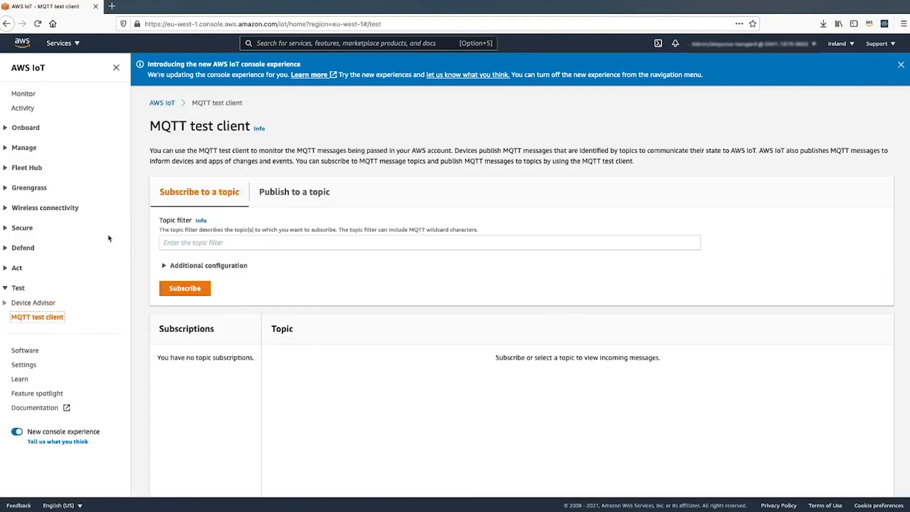
{"action": "left_click", "coordinate": [169, 244]}
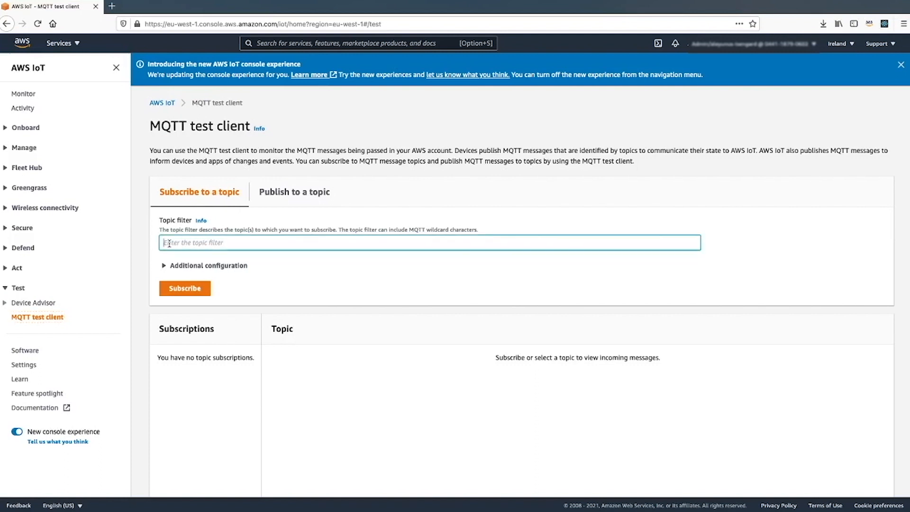
{"action": "type", "text": "#"}
{"action": "key", "text": "BackSpace"}
{"action": "type", "text": "octank/escooter"}
{"action": "left_click", "coordinate": [172, 289]}
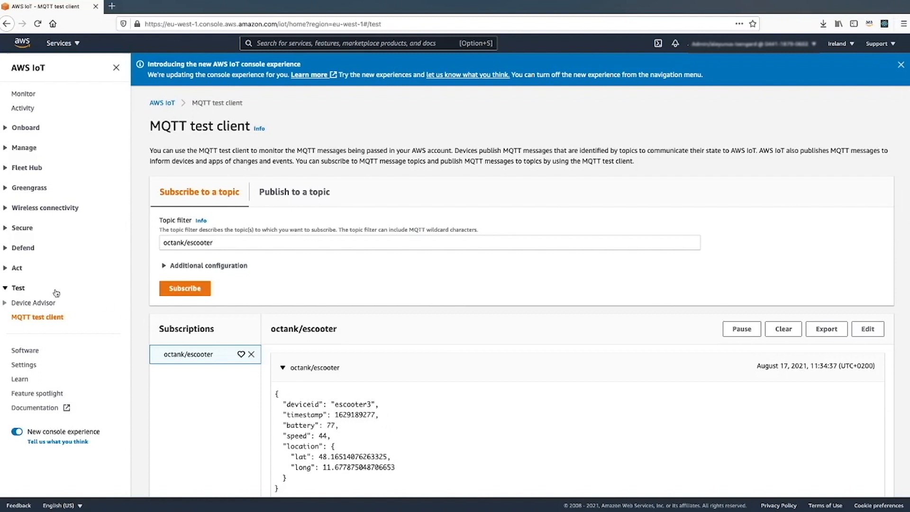
Step: Start a new IoT rule and name it OctankAnalyticsRule
{"action": "left_click", "coordinate": [7, 268]}
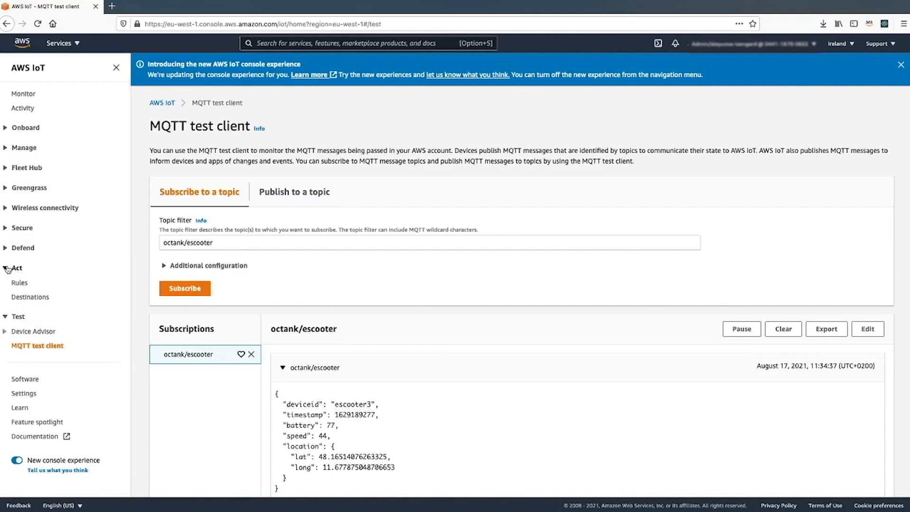
{"action": "left_click", "coordinate": [20, 284]}
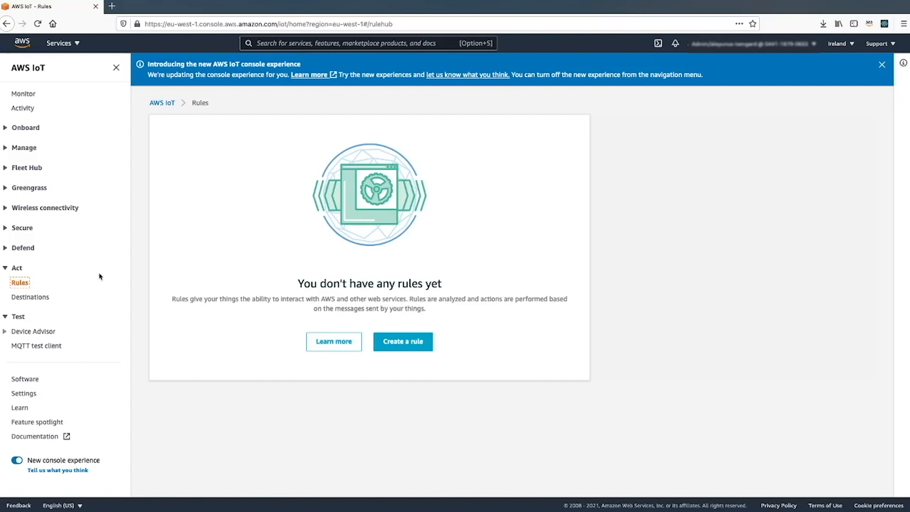
{"action": "left_click", "coordinate": [402, 348]}
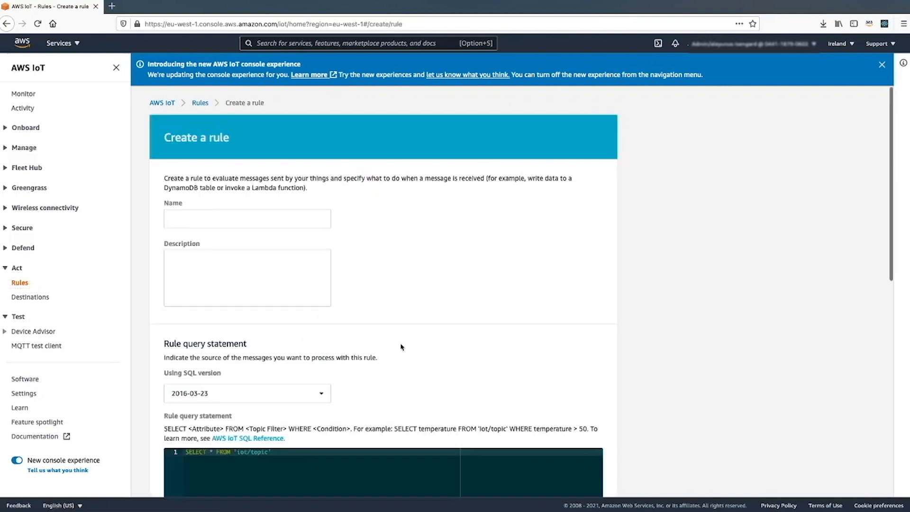
{"action": "left_click", "coordinate": [267, 217]}
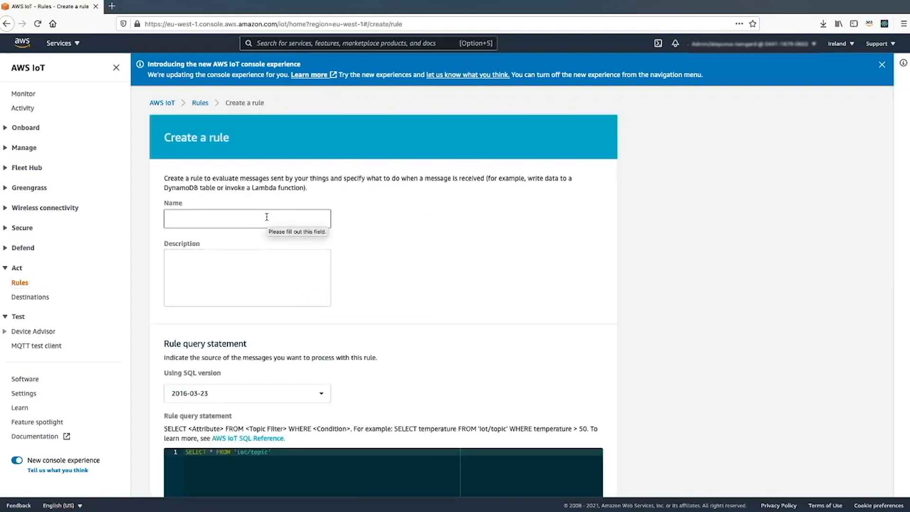
{"action": "type", "text": "Octank"}
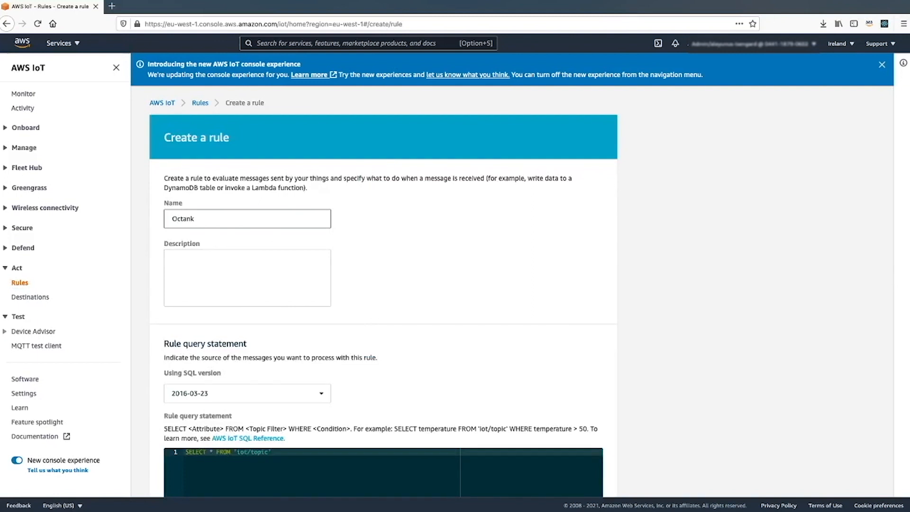
{"action": "type", "text": "AnalyticsRule"}
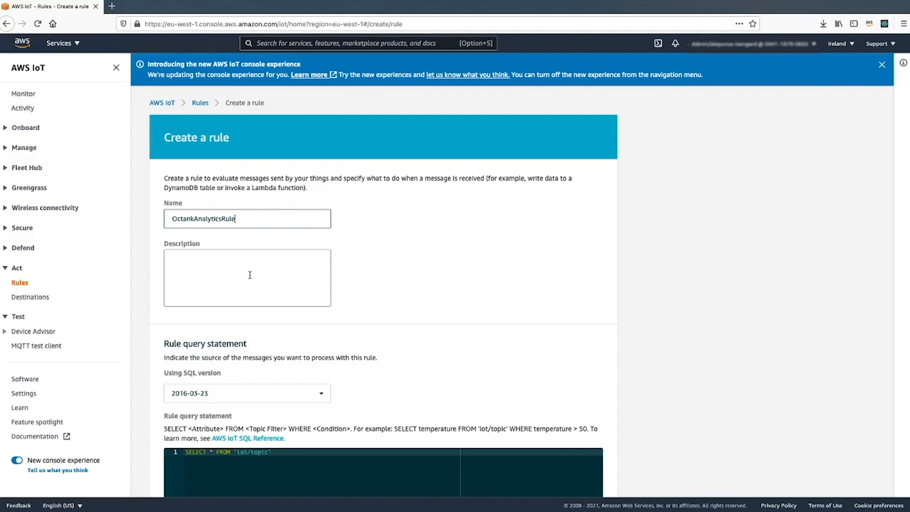
Step: Set the rule query statement to SELECT * FROM 'octank/escooter'
{"action": "scroll", "coordinate": [250, 277], "scroll_direction": "down", "scroll_amount": 2}
{"action": "scroll", "coordinate": [252, 280], "scroll_direction": "down", "scroll_amount": 2}
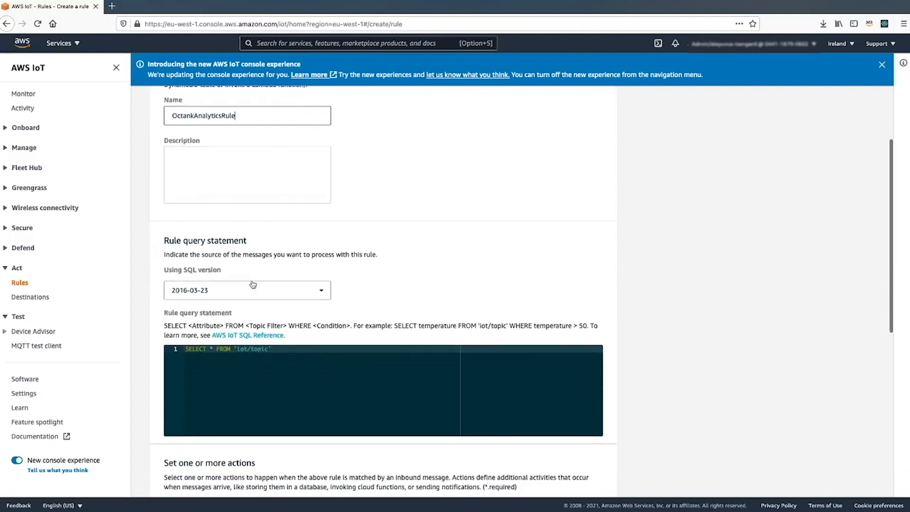
{"action": "left_click", "coordinate": [268, 349]}
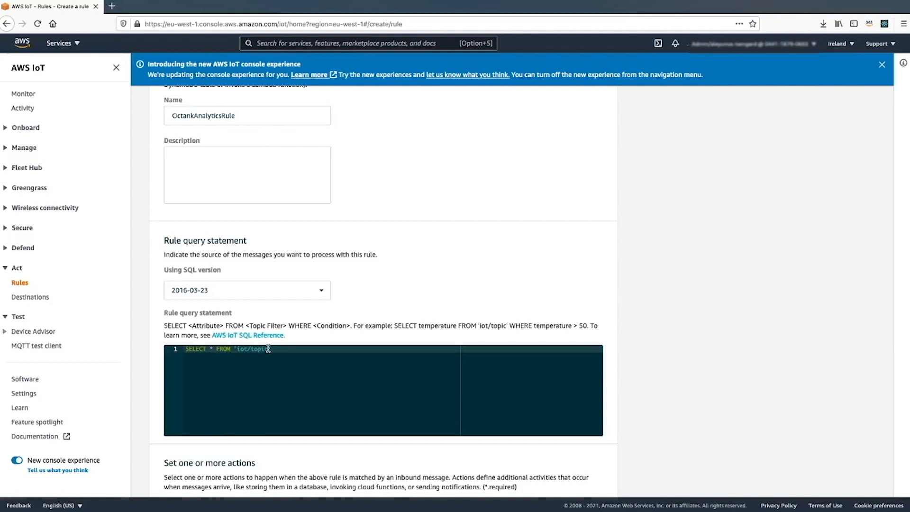
{"action": "key", "text": "BackSpace"}
{"action": "key", "text": "BackSpace"}
{"action": "key", "text": "BackSpace"}
{"action": "key", "text": "BackSpace"}
{"action": "key", "text": "BackSpace"}
{"action": "key", "text": "BackSpace"}
{"action": "key", "text": "BackSpace"}
{"action": "key", "text": "BackSpace"}
{"action": "type", "text": "octank/escoot"}
Step: Add a rule action that sends messages to an Amazon Kinesis Firehose stream and open its configuration
{"action": "scroll", "coordinate": [230, 369], "scroll_direction": "down", "scroll_amount": 2}
{"action": "scroll", "coordinate": [231, 370], "scroll_direction": "down", "scroll_amount": 3}
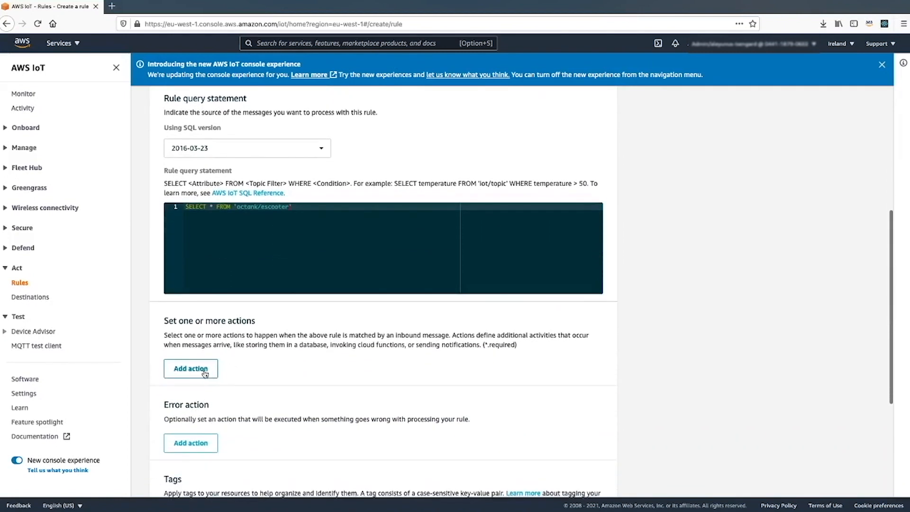
{"action": "left_click", "coordinate": [205, 374]}
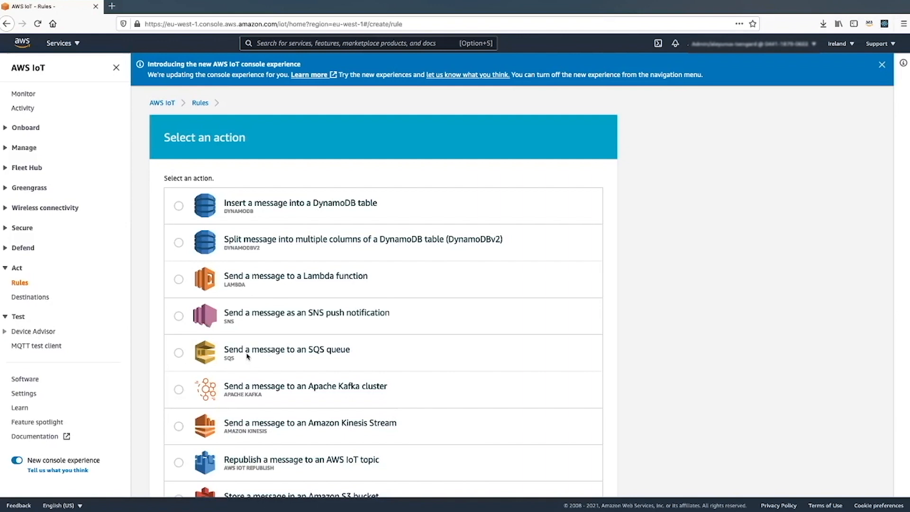
{"action": "scroll", "coordinate": [247, 356], "scroll_direction": "down", "scroll_amount": 5}
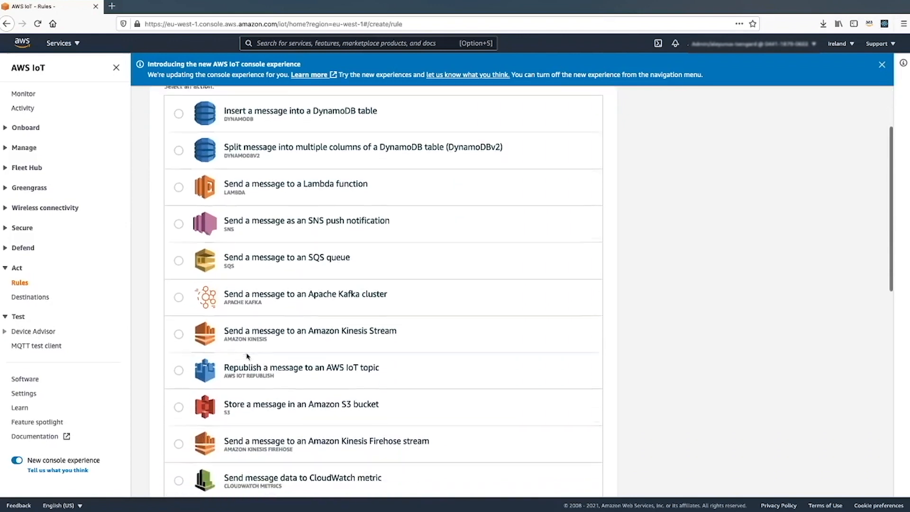
{"action": "left_click", "coordinate": [179, 417]}
{"action": "scroll", "coordinate": [179, 420], "scroll_direction": "down", "scroll_amount": 10}
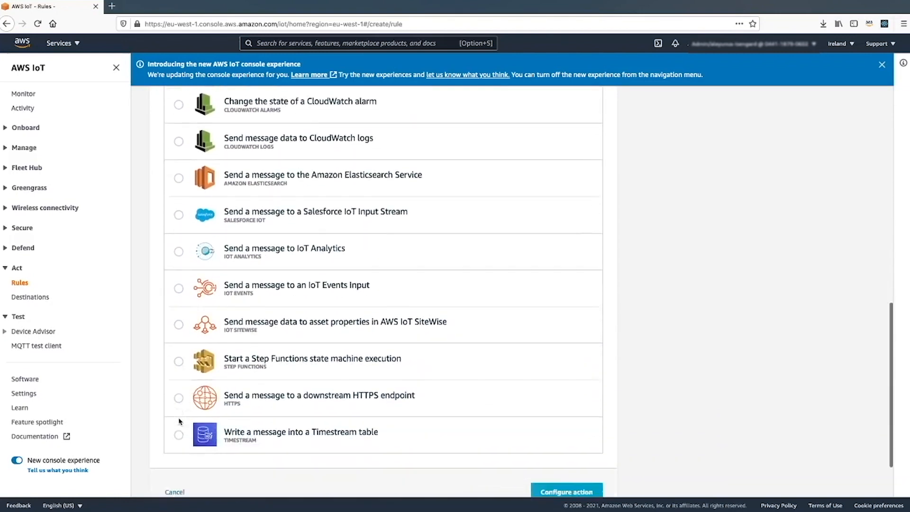
{"action": "left_click", "coordinate": [588, 426]}
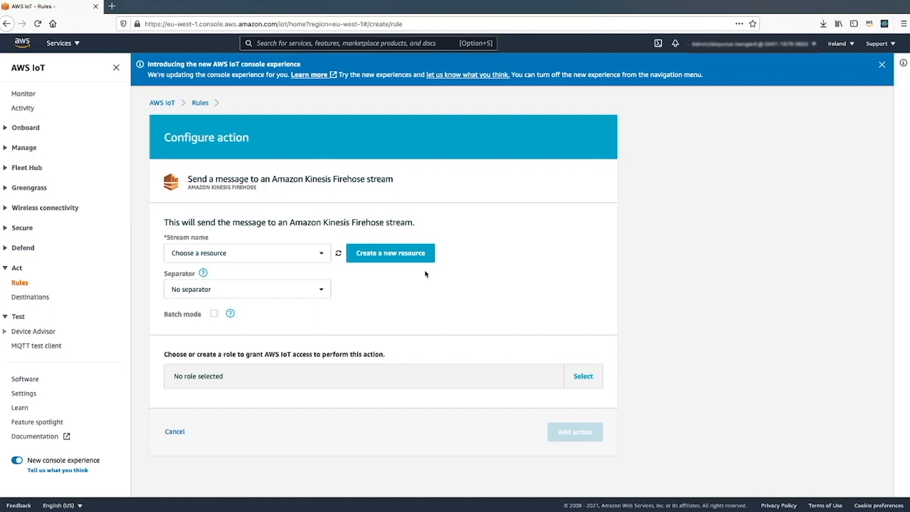
Step: Start a new Kinesis Data Firehose delivery stream for the action and name it octank_deliverystream
{"action": "left_click", "coordinate": [400, 259]}
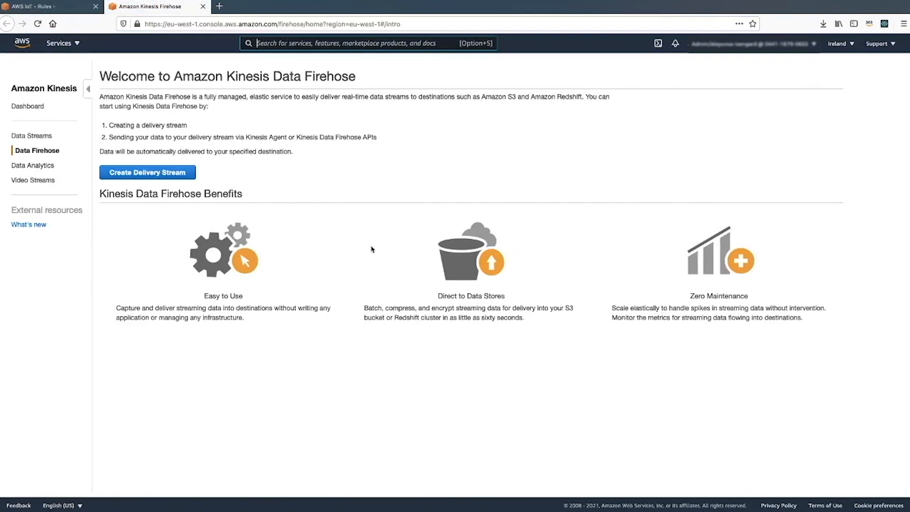
{"action": "left_click", "coordinate": [159, 175]}
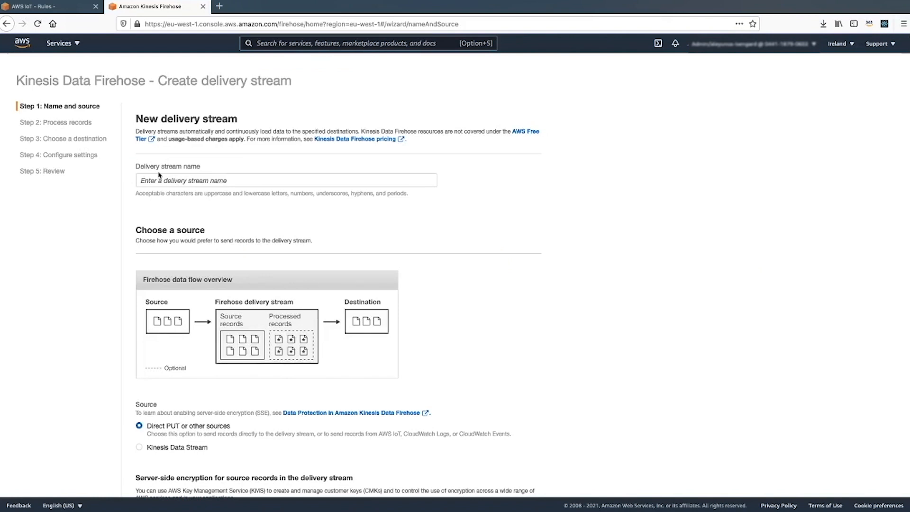
{"action": "left_click", "coordinate": [160, 179]}
{"action": "type", "text": "octank_deliverystream"}
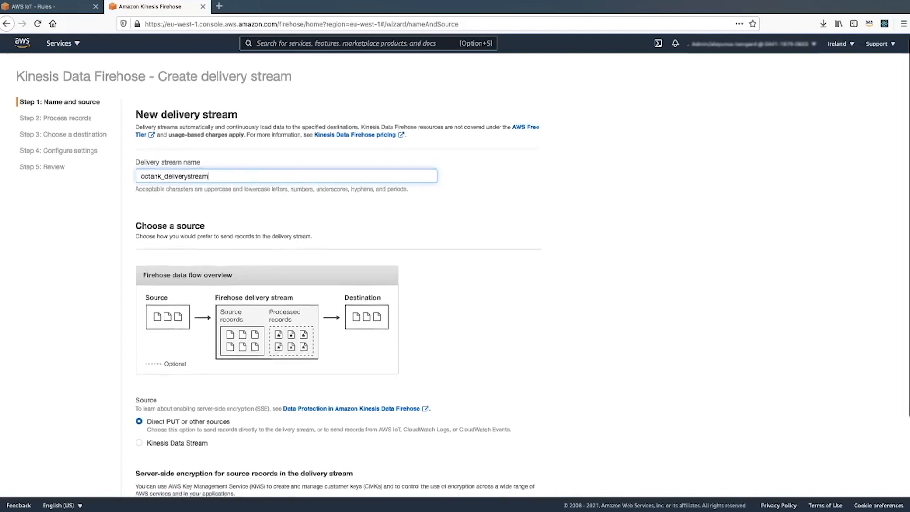
{"action": "scroll", "coordinate": [332, 275], "scroll_direction": "down", "scroll_amount": 2}
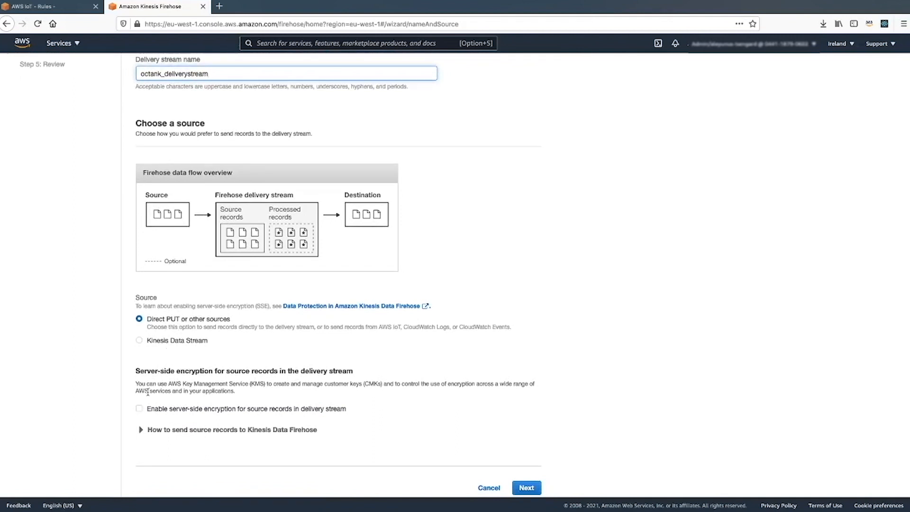
{"action": "left_click", "coordinate": [140, 411]}
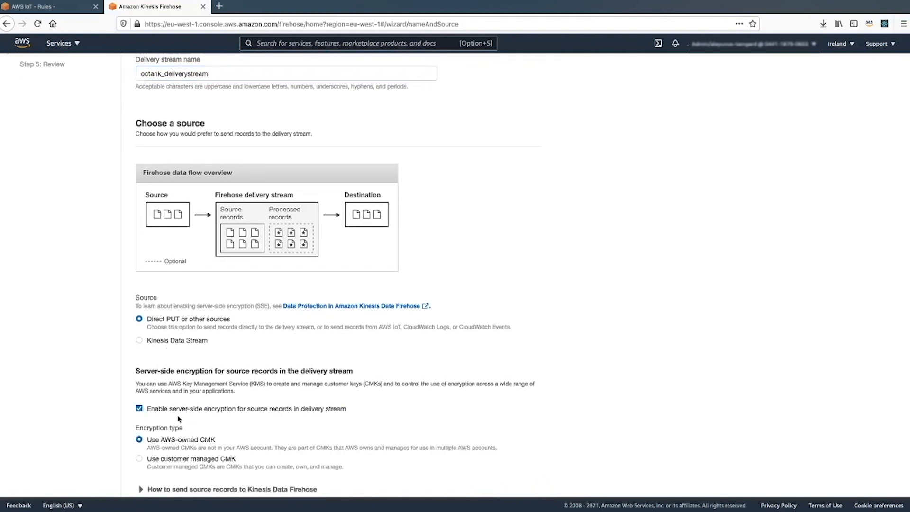
{"action": "scroll", "coordinate": [180, 421], "scroll_direction": "down", "scroll_amount": 1}
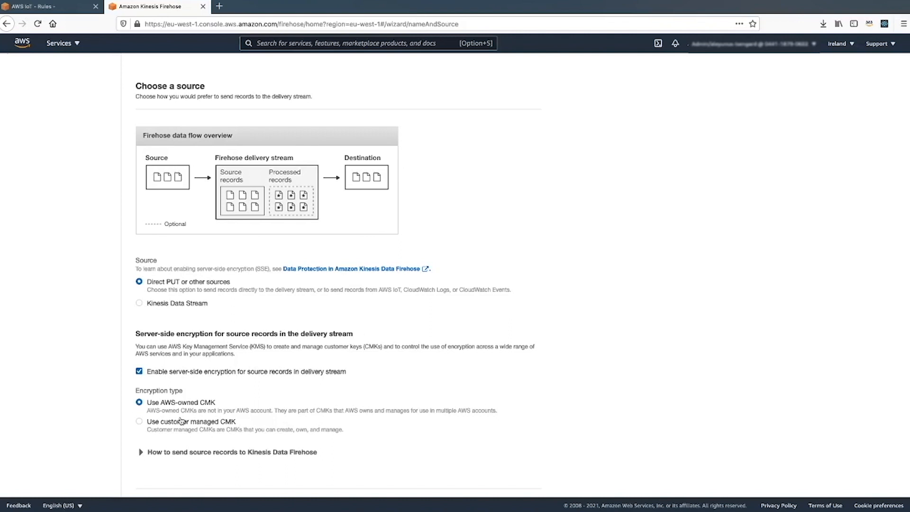
{"action": "left_click", "coordinate": [138, 372]}
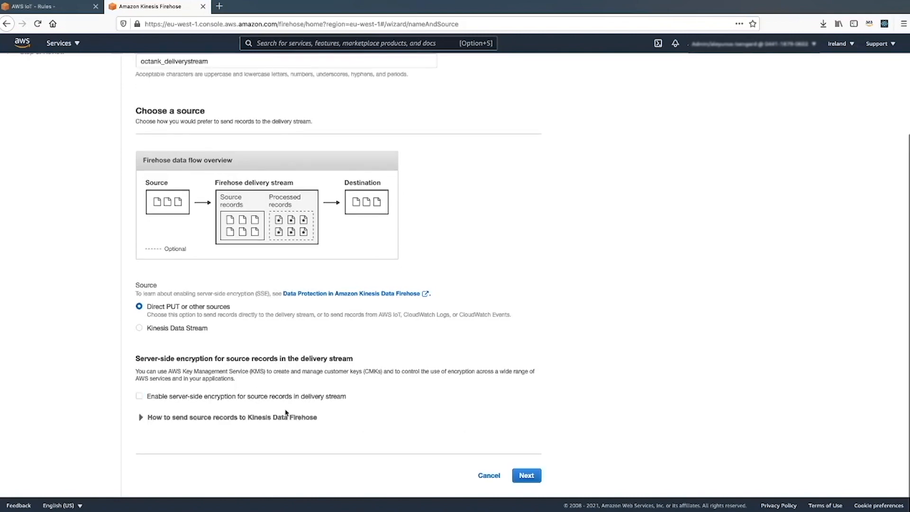
Step: Accept Direct PUT as the source, keep data transformation and record format conversion disabled, and continue to the destination settings
{"action": "left_click", "coordinate": [526, 475]}
{"action": "scroll", "coordinate": [437, 403], "scroll_direction": "down", "scroll_amount": 2}
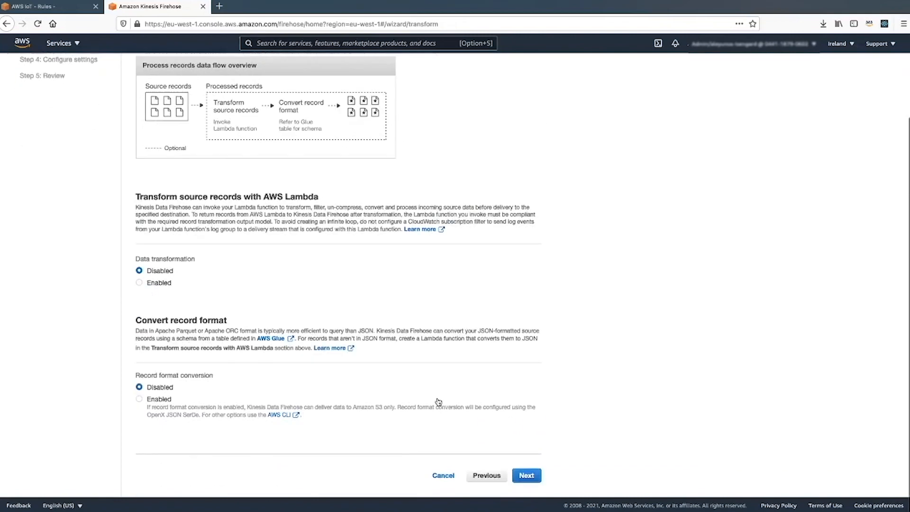
{"action": "left_click", "coordinate": [525, 476]}
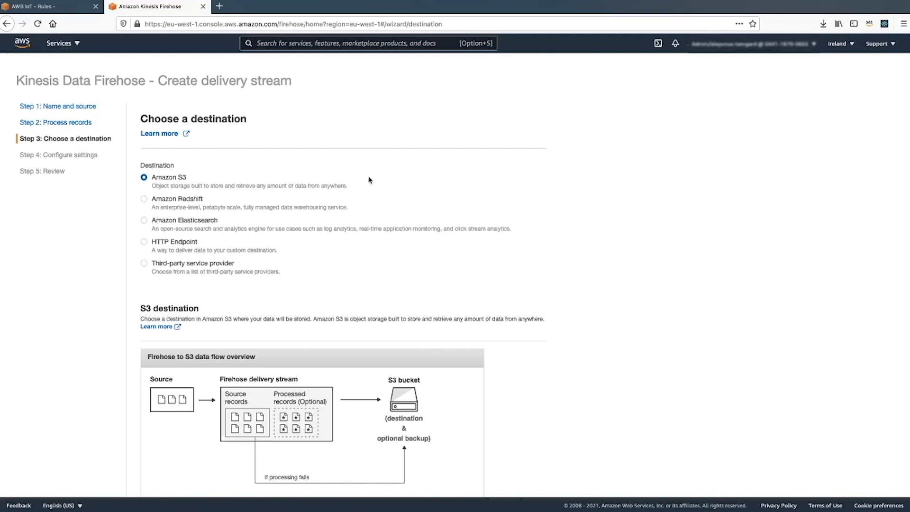
Step: Deliver the stream to the existing Amazon S3 bucket octank-datalake1 and continue to the configuration settings
{"action": "scroll", "coordinate": [369, 181], "scroll_direction": "down", "scroll_amount": 5}
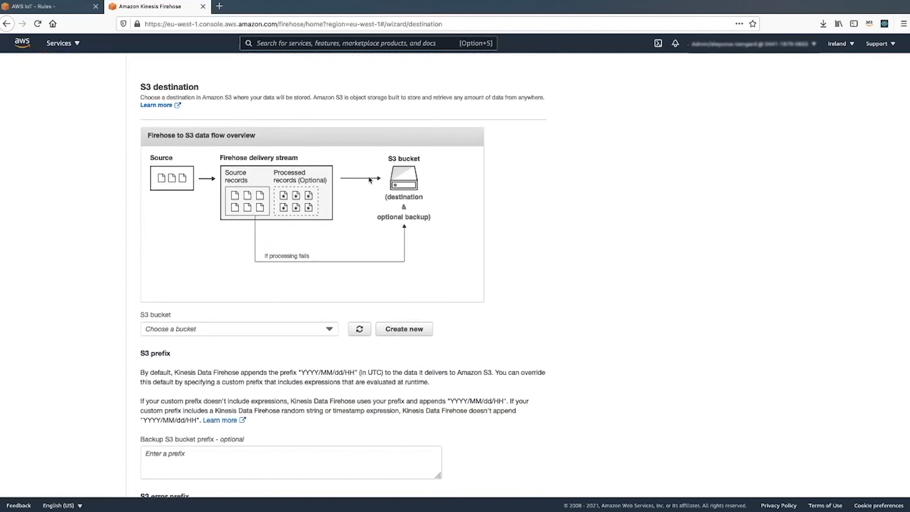
{"action": "left_click", "coordinate": [330, 331]}
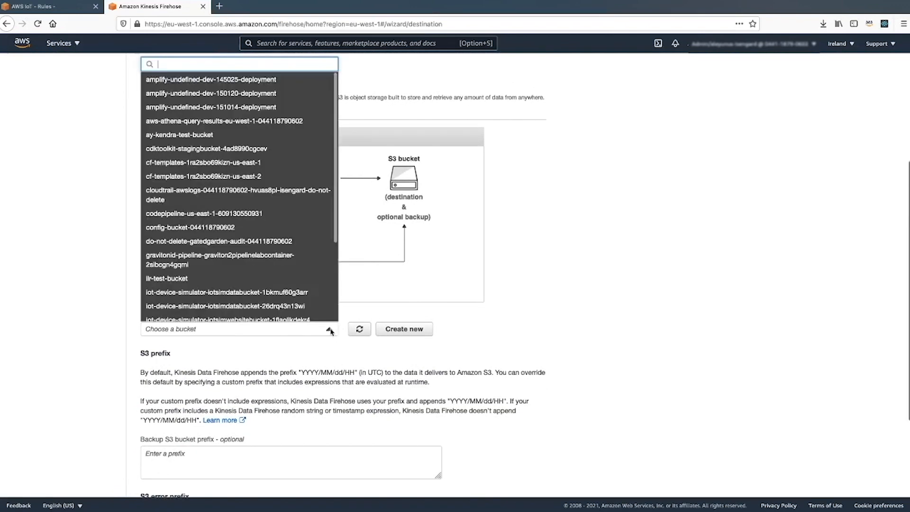
{"action": "scroll", "coordinate": [280, 297], "scroll_direction": "down", "scroll_amount": 3}
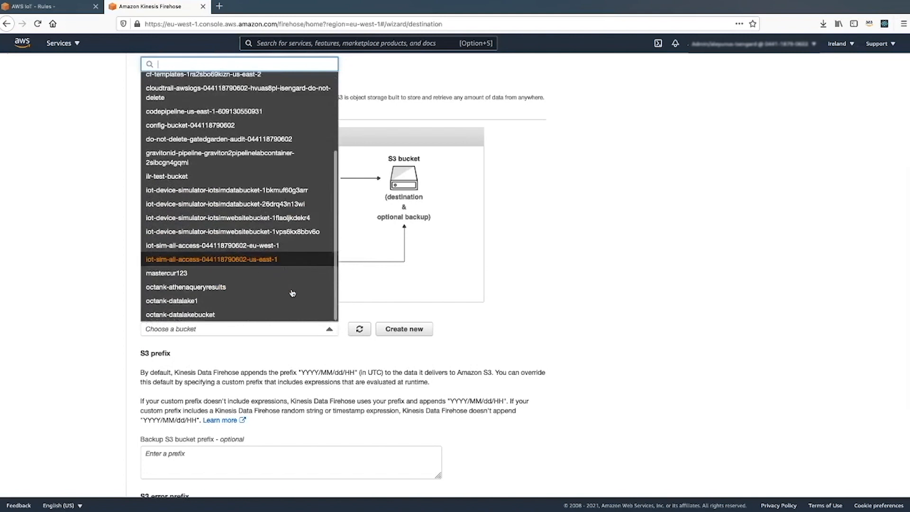
{"action": "left_click", "coordinate": [261, 301]}
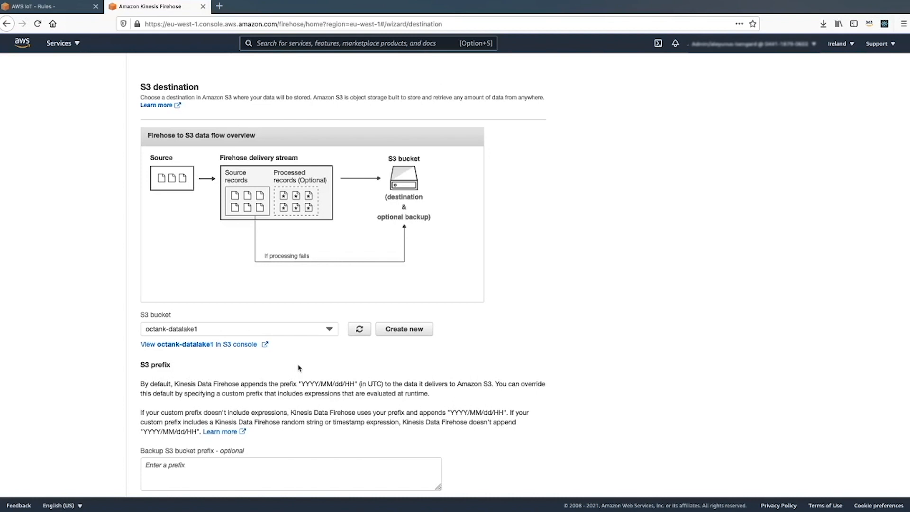
{"action": "left_click", "coordinate": [393, 331]}
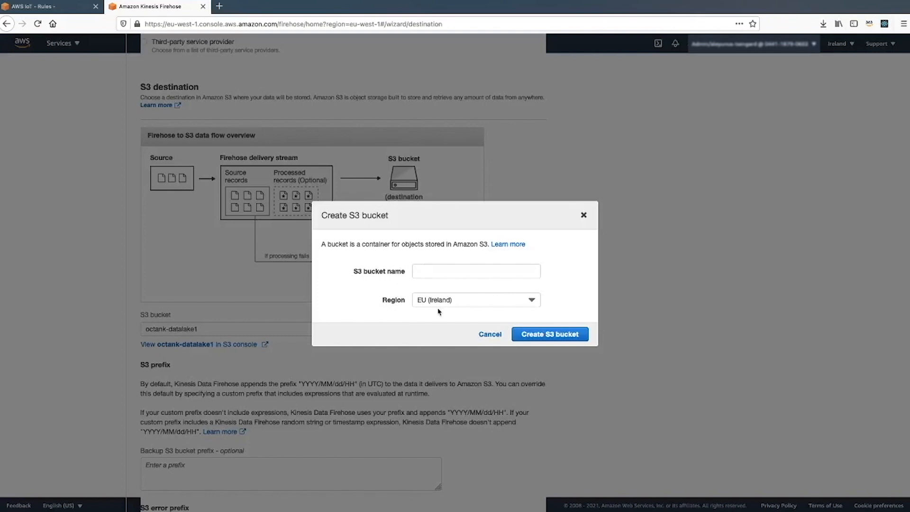
{"action": "left_click", "coordinate": [482, 334]}
{"action": "scroll", "coordinate": [395, 384], "scroll_direction": "down", "scroll_amount": 5}
{"action": "left_click", "coordinate": [531, 478]}
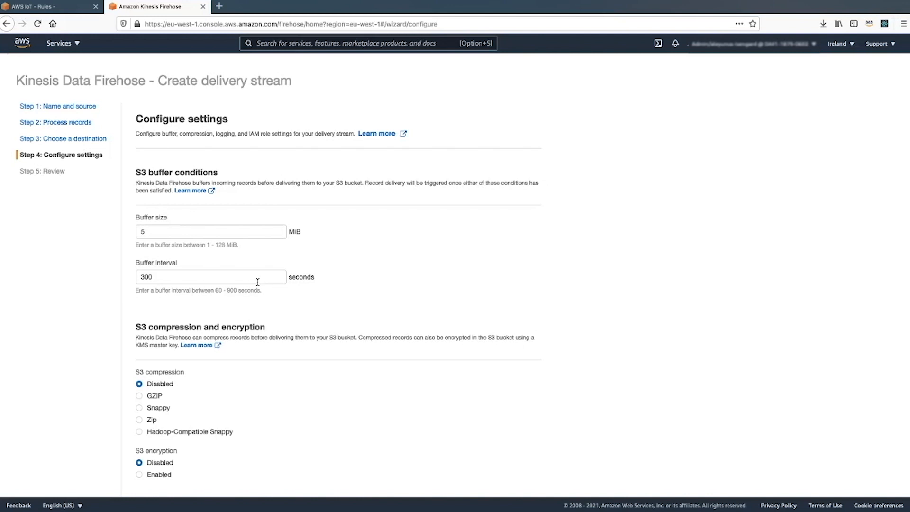
Step: Accept the default buffer, compression, encryption, error logging and IAM role settings and proceed to the delivery stream review
{"action": "scroll", "coordinate": [258, 282], "scroll_direction": "down", "scroll_amount": 5}
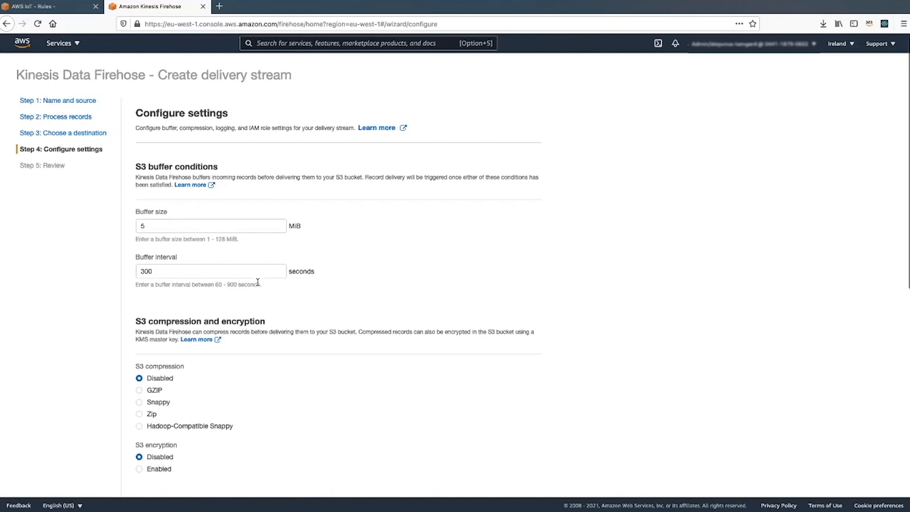
{"action": "scroll", "coordinate": [258, 282], "scroll_direction": "down", "scroll_amount": 10}
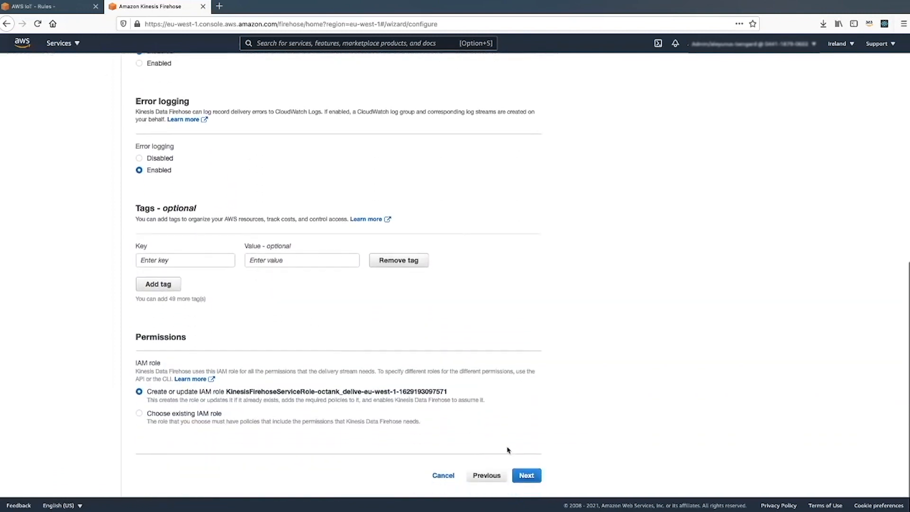
{"action": "left_click", "coordinate": [530, 476]}
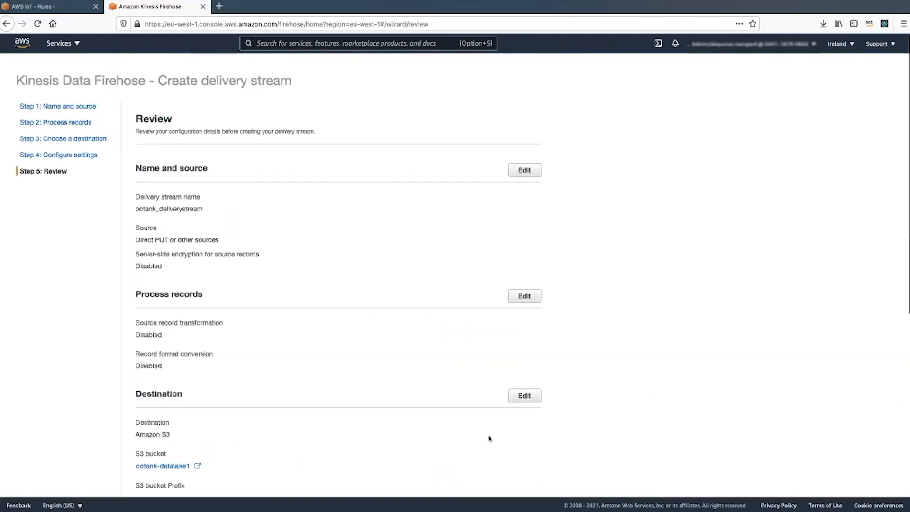
Step: Review the delivery stream configuration, create the stream and refresh the list of delivery streams
{"action": "scroll", "coordinate": [431, 392], "scroll_direction": "down", "scroll_amount": 2}
{"action": "scroll", "coordinate": [430, 392], "scroll_direction": "down", "scroll_amount": 5}
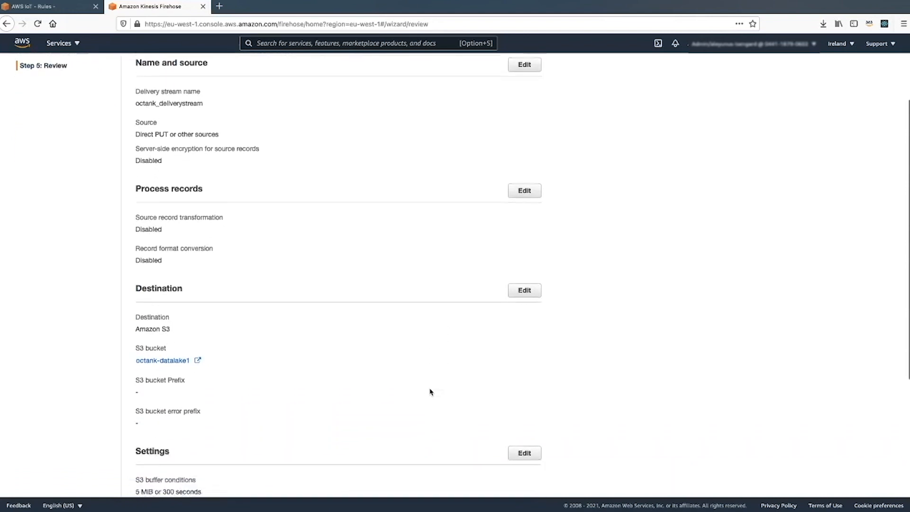
{"action": "scroll", "coordinate": [439, 381], "scroll_direction": "down", "scroll_amount": 2}
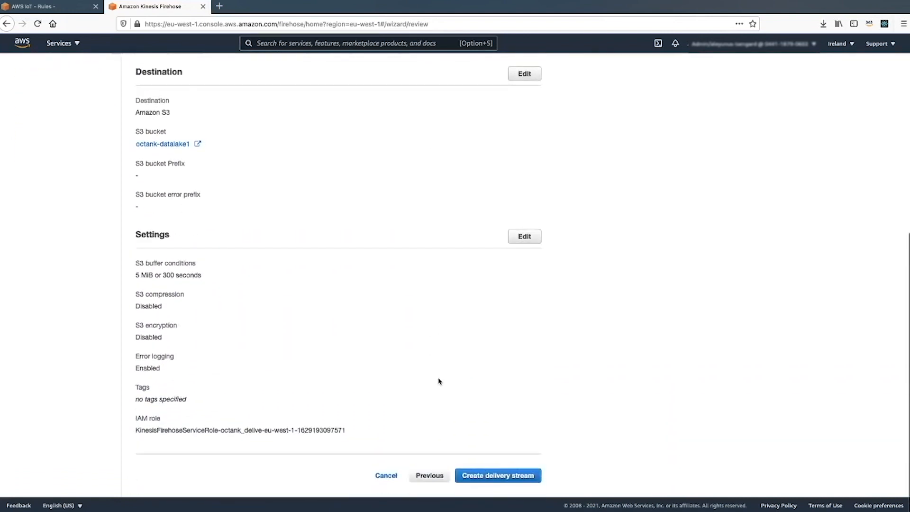
{"action": "left_click", "coordinate": [485, 475]}
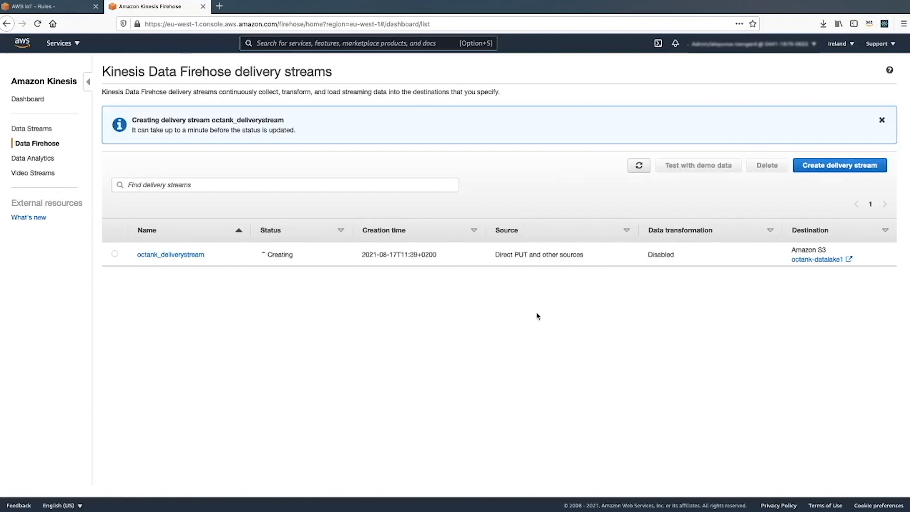
{"action": "left_click", "coordinate": [640, 166]}
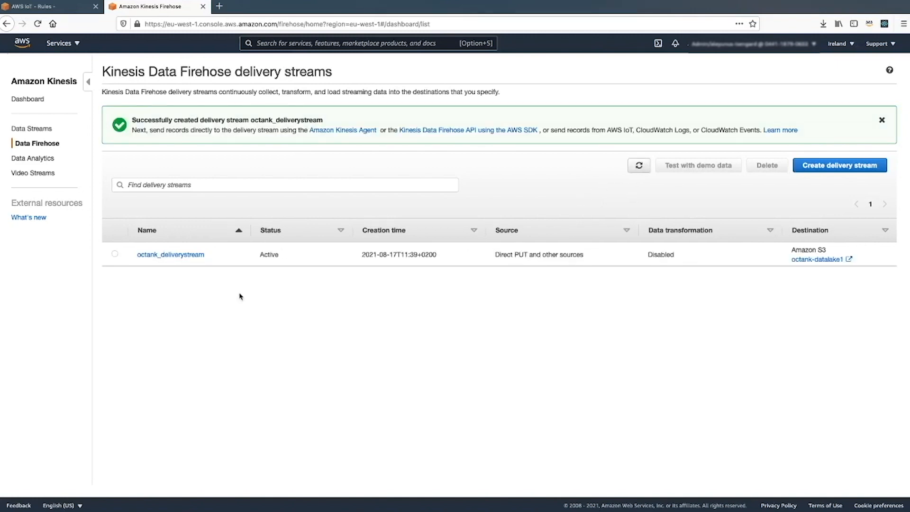
Step: Return to the AWS IoT rule action and choose octank_deliverystream as its Firehose stream
{"action": "left_click", "coordinate": [58, 6]}
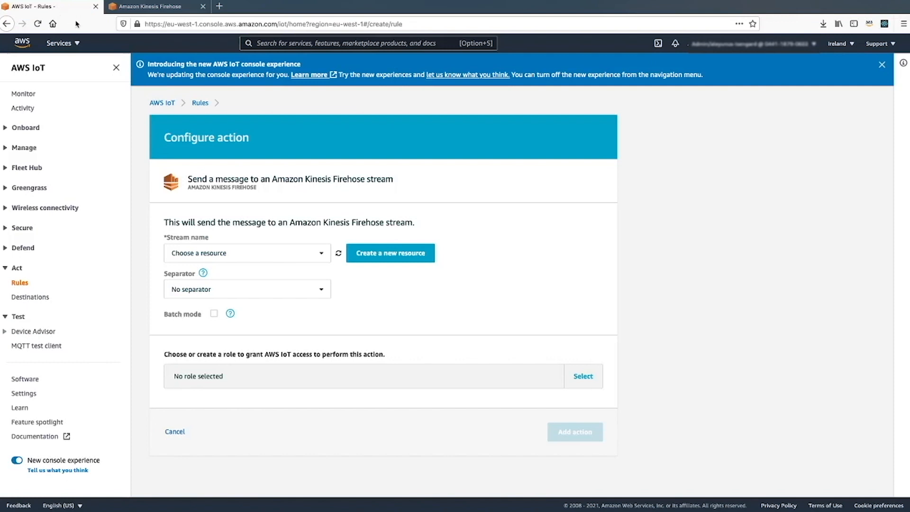
{"action": "left_click", "coordinate": [324, 257]}
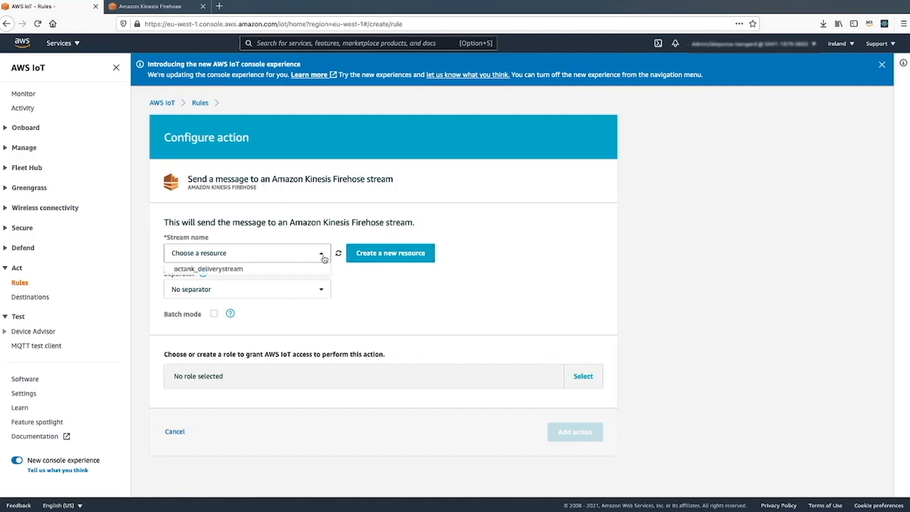
{"action": "left_click", "coordinate": [303, 269]}
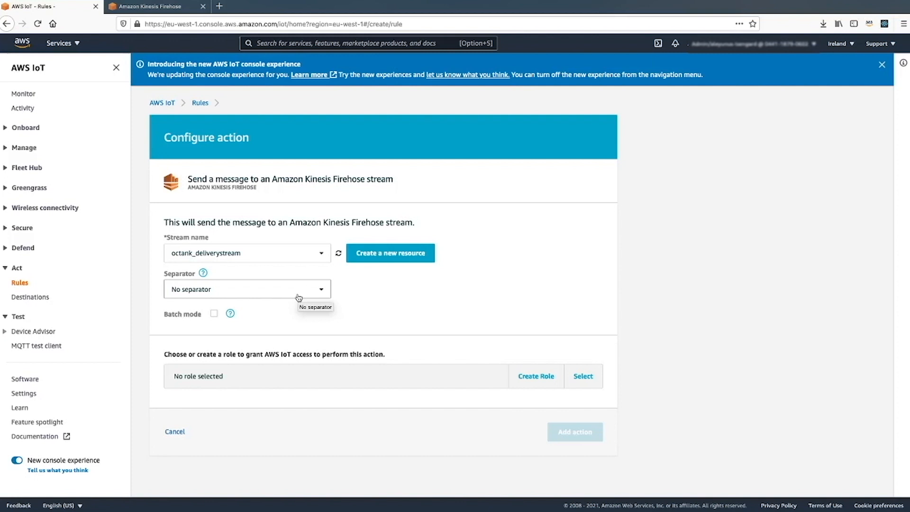
Step: Create a new IAM role named awsiotfirehose-role that grants AWS IoT access for the Firehose action
{"action": "left_click", "coordinate": [524, 378]}
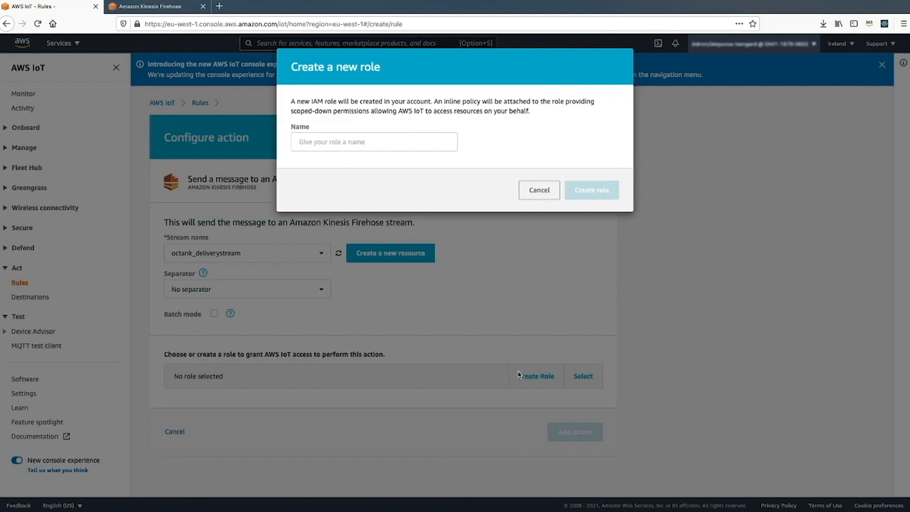
{"action": "left_click", "coordinate": [373, 136]}
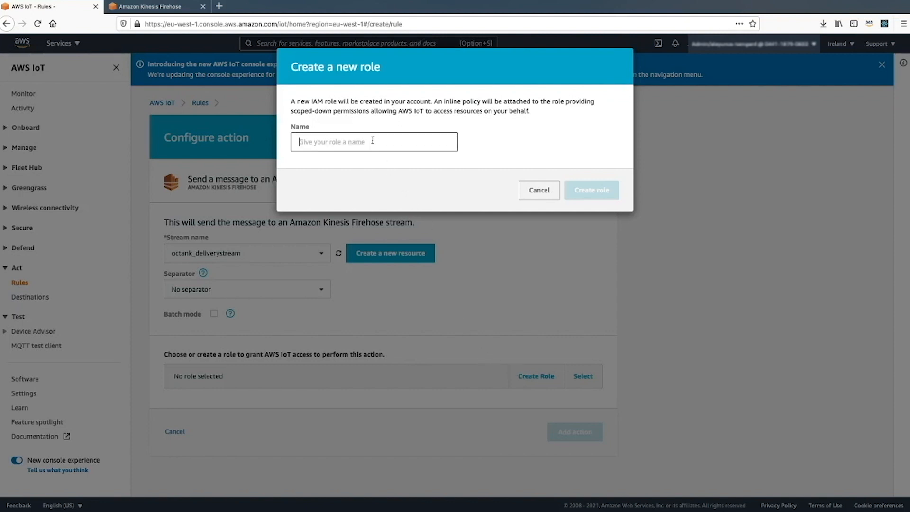
{"action": "type", "text": "awslot"}
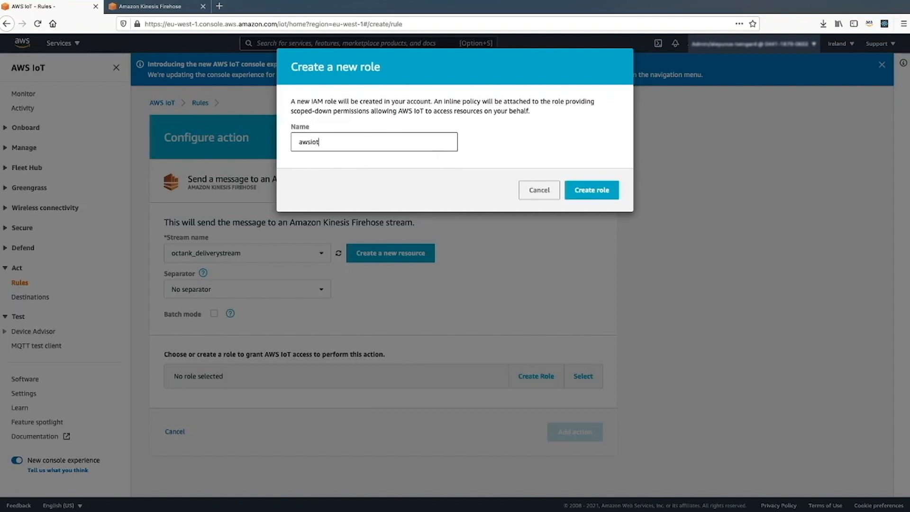
{"action": "type", "text": "firehose-role"}
{"action": "left_click", "coordinate": [592, 191]}
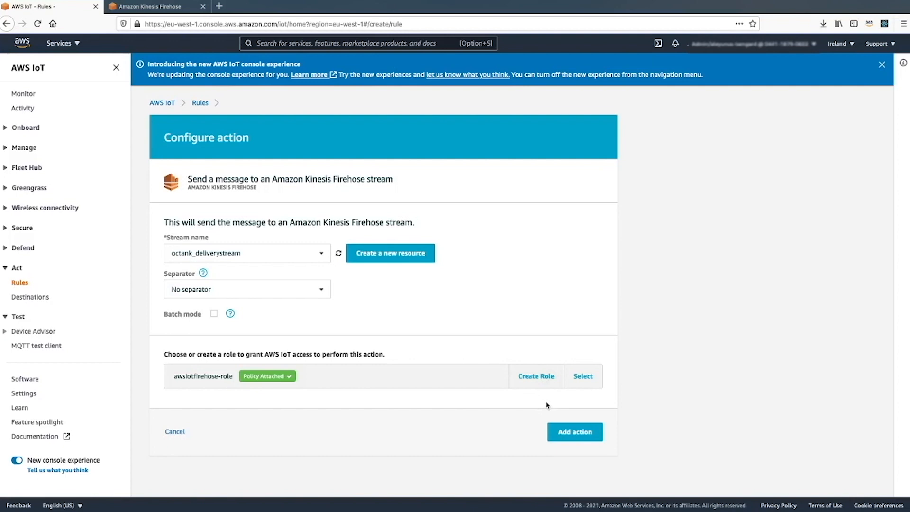
Step: Add the configured Firehose action to OctankAnalyticsRule and create the rule
{"action": "left_click", "coordinate": [562, 430]}
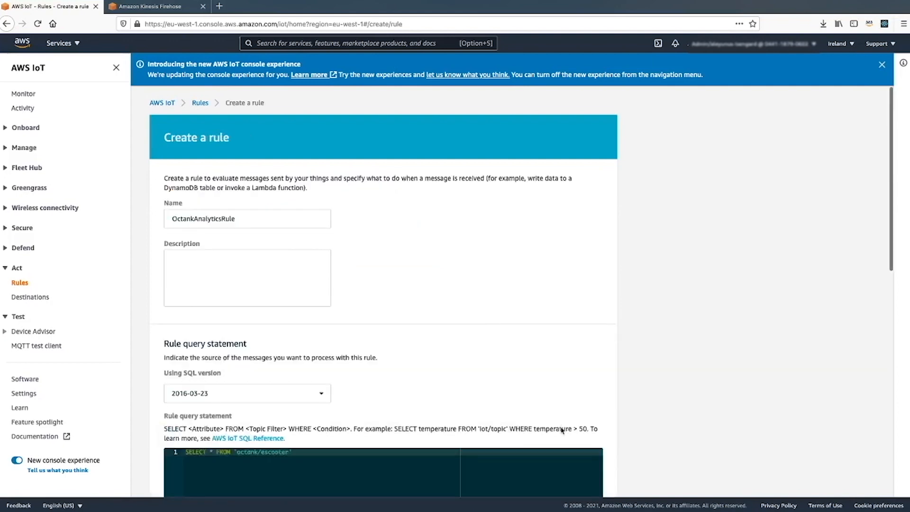
{"action": "scroll", "coordinate": [562, 430], "scroll_direction": "down", "scroll_amount": 10}
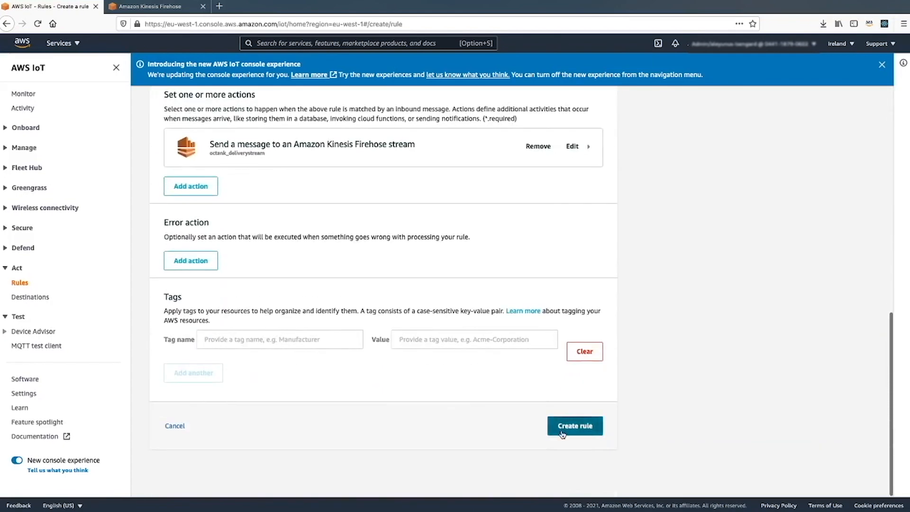
{"action": "left_click", "coordinate": [562, 429]}
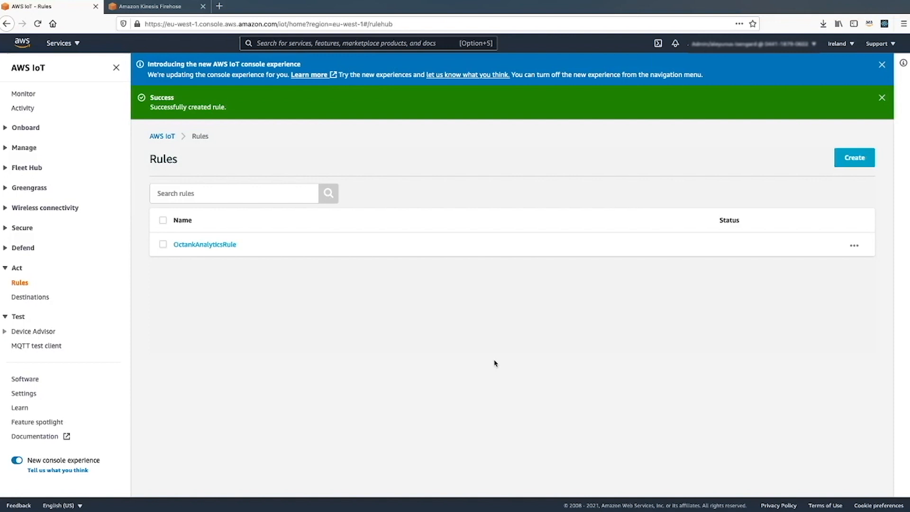
Step: Switch to Amazon S3 and examine the delivered objects in the octank-datalake1 bucket under 2021/08/17/09
{"action": "left_click", "coordinate": [332, 44]}
{"action": "type", "text": "s3"}
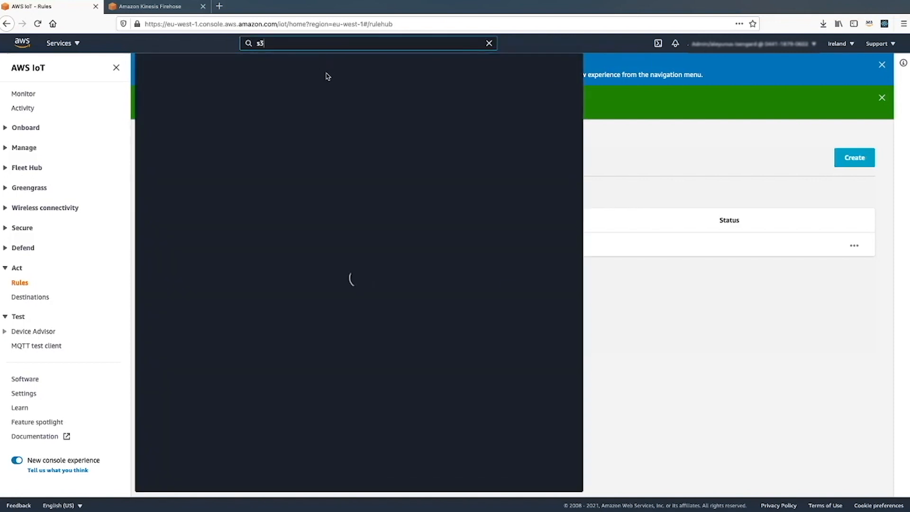
{"action": "left_click", "coordinate": [287, 119]}
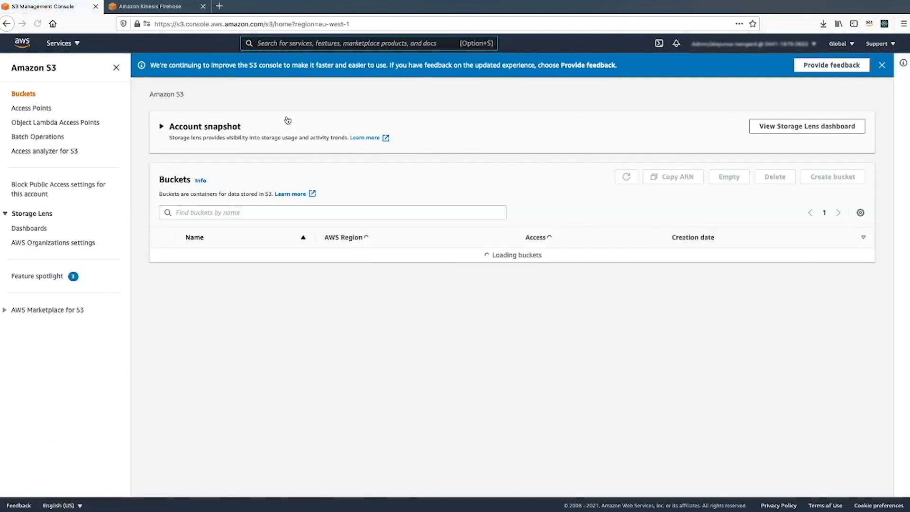
{"action": "scroll", "coordinate": [237, 355], "scroll_direction": "down", "scroll_amount": 3}
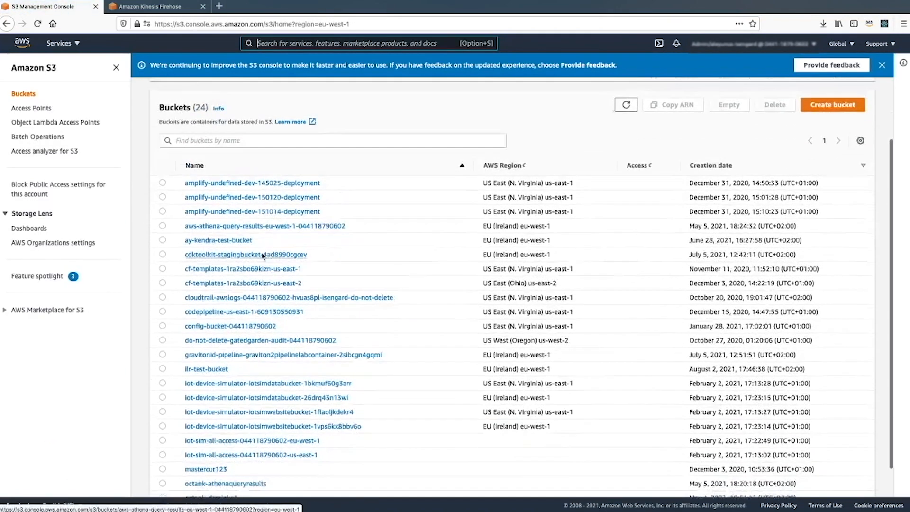
{"action": "left_click", "coordinate": [214, 467]}
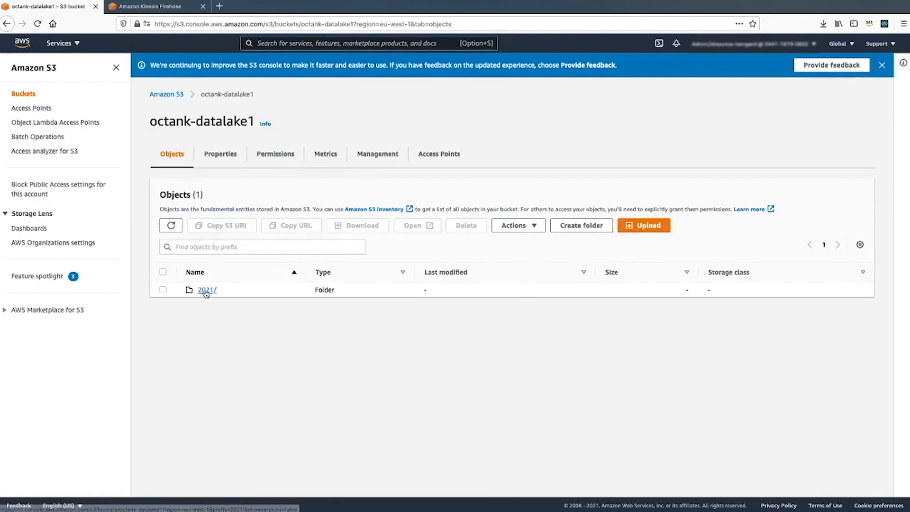
{"action": "left_click", "coordinate": [206, 291]}
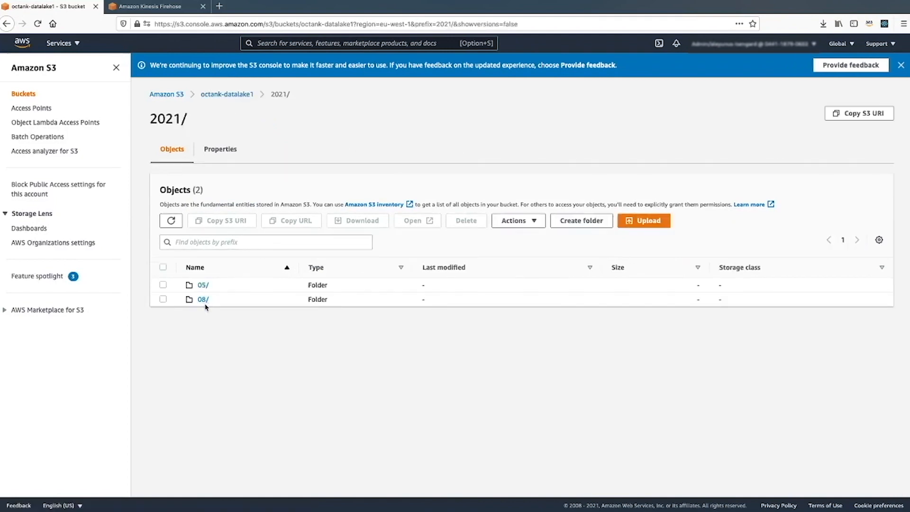
{"action": "left_click", "coordinate": [204, 299]}
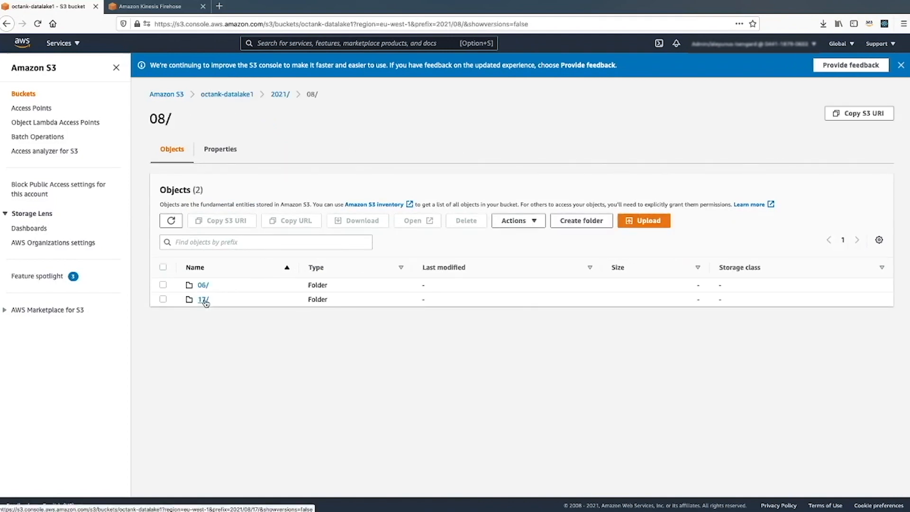
{"action": "left_click", "coordinate": [204, 300]}
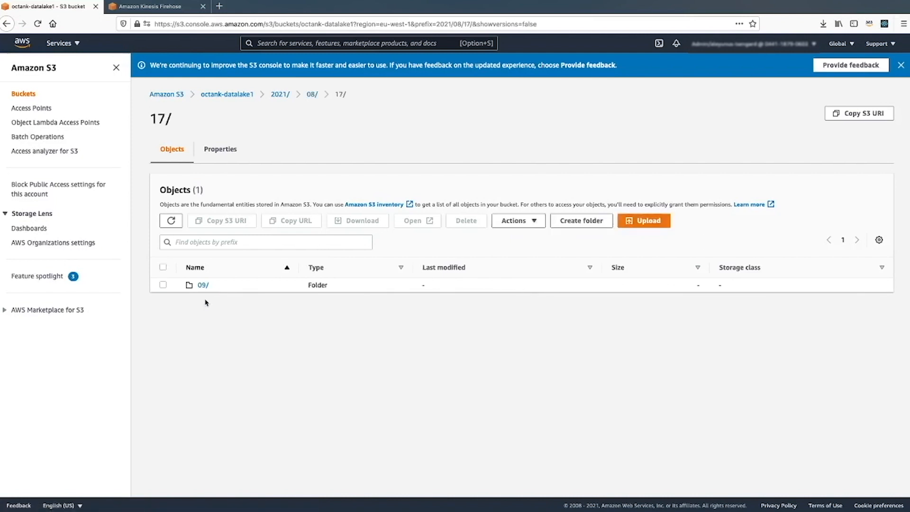
{"action": "left_click", "coordinate": [202, 286]}
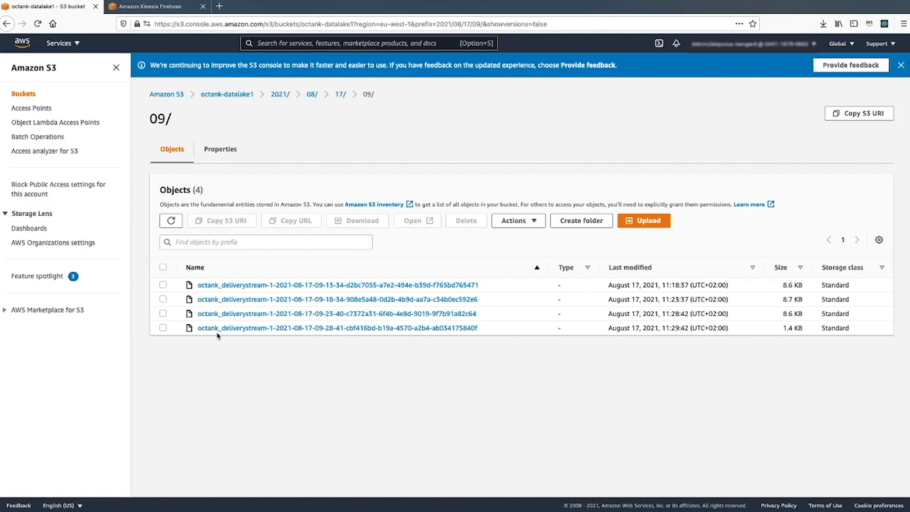
Step: Switch to Athena and connect Amazon S3 data through this account's AWS Glue Data Catalog, choosing to create a crawler in AWS Glue
{"action": "left_click", "coordinate": [289, 46]}
{"action": "type", "text": "Athena"}
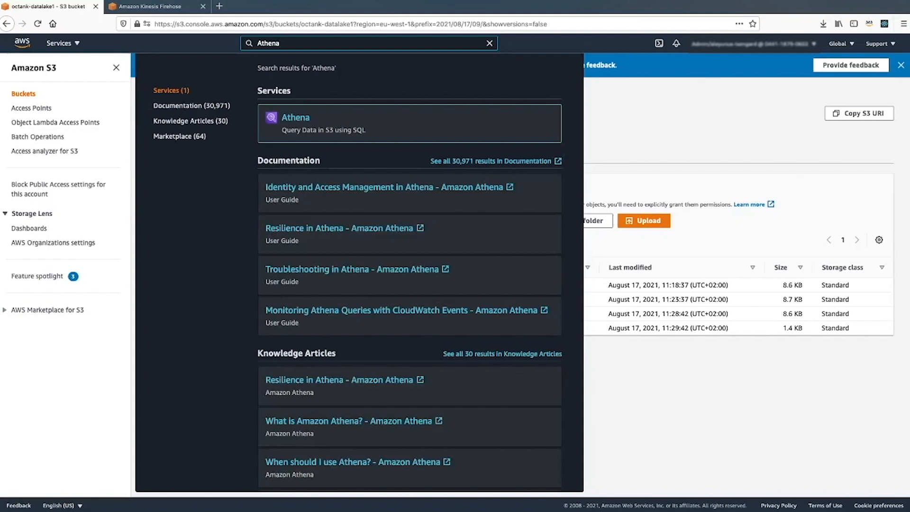
{"action": "left_click", "coordinate": [300, 118]}
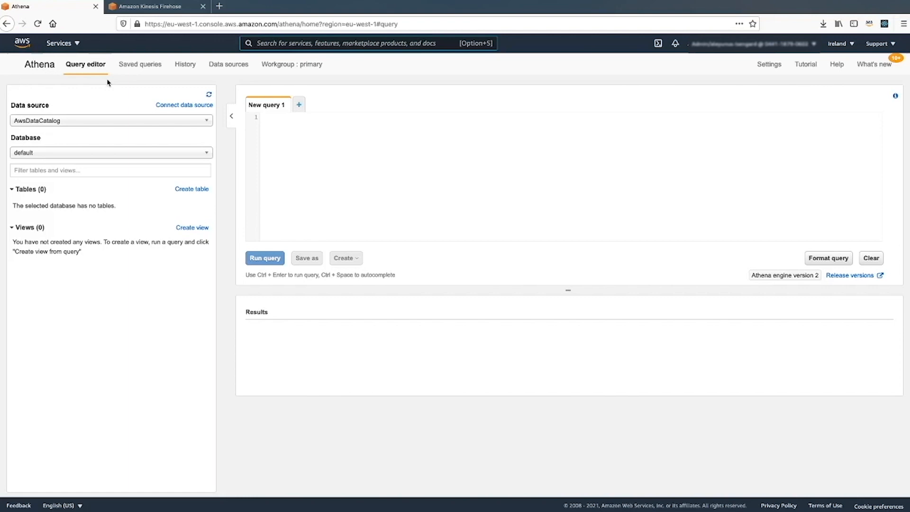
{"action": "left_click", "coordinate": [179, 106]}
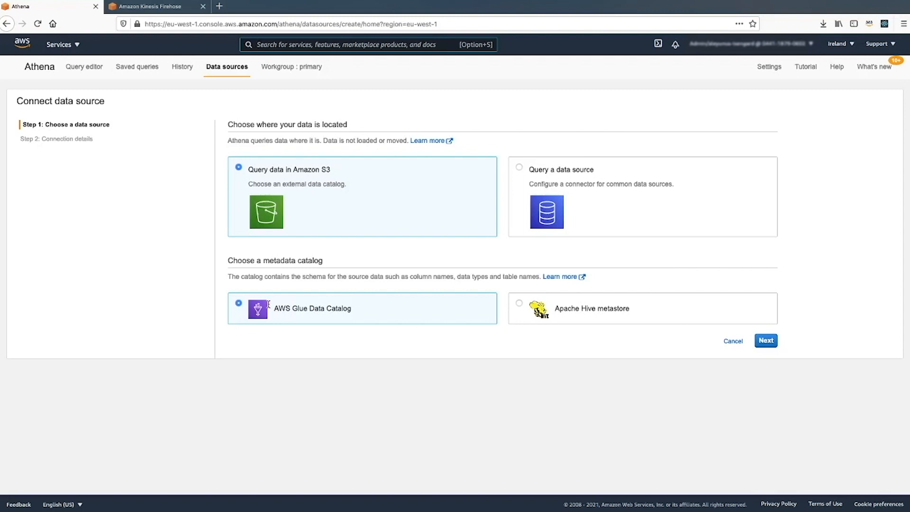
{"action": "left_click", "coordinate": [773, 344]}
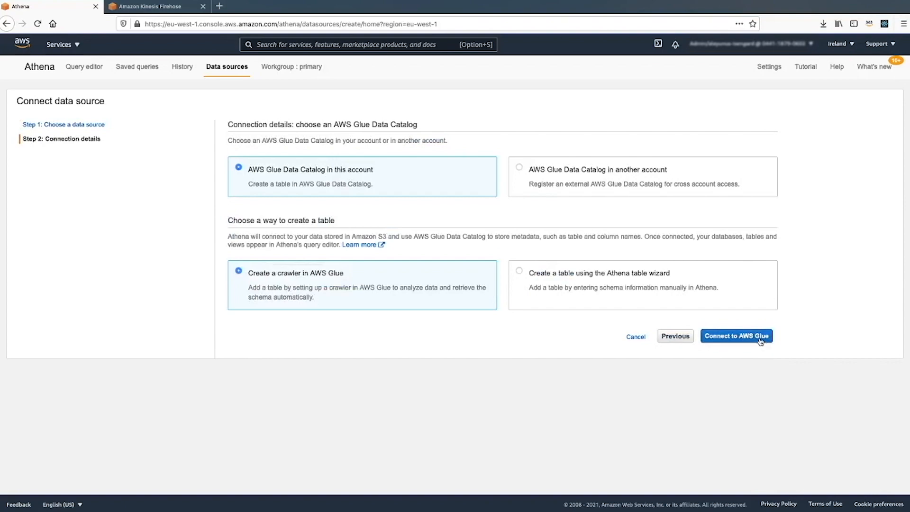
{"action": "left_click", "coordinate": [760, 337]}
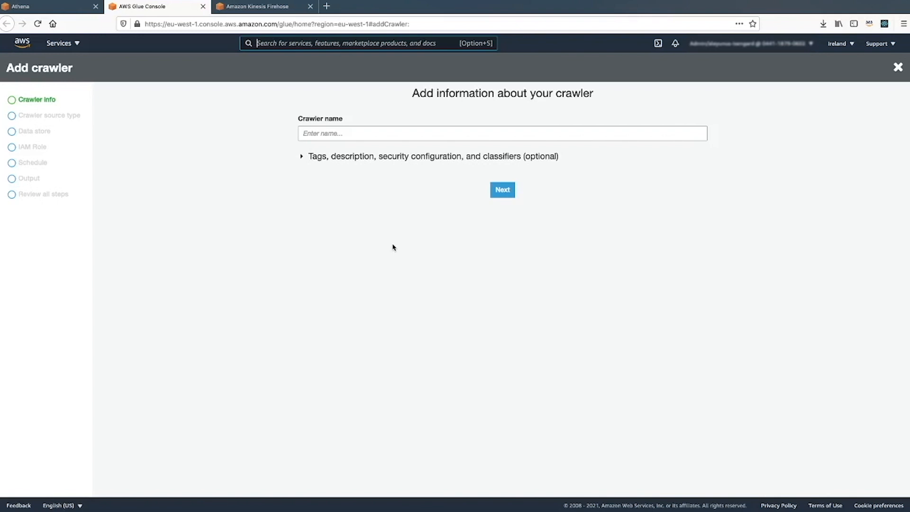
Step: Name the crawler octank_crawler and accept Data stores as the source type with Crawl all folders
{"action": "left_click", "coordinate": [400, 135]}
{"action": "type", "text": "octa"}
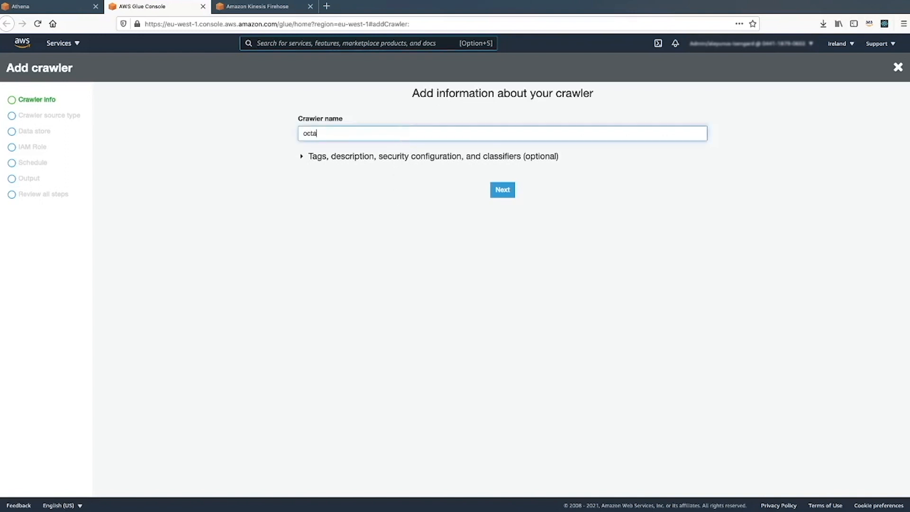
{"action": "type", "text": "nk_crawler"}
{"action": "left_click", "coordinate": [498, 190]}
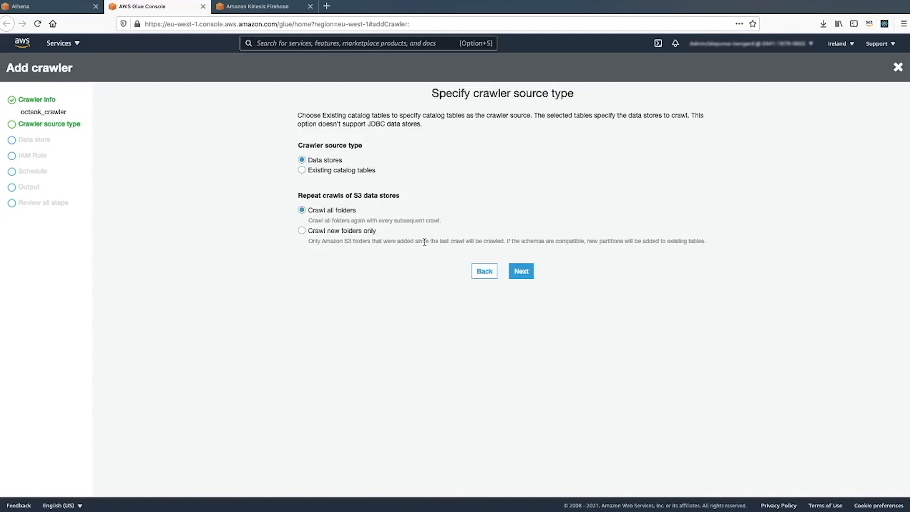
{"action": "left_click", "coordinate": [520, 271]}
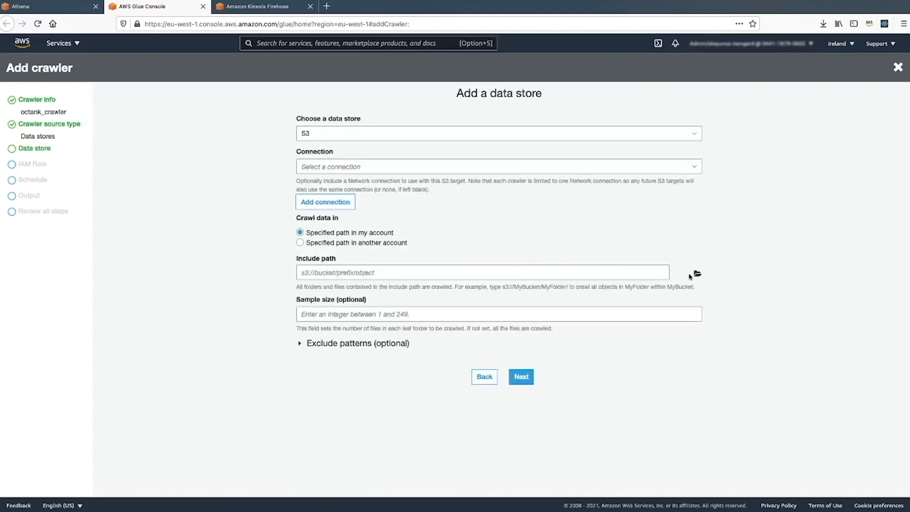
Step: Set the crawler's S3 include path to s3://octank-datalake1, add no other data store and continue to the IAM role settings
{"action": "left_click", "coordinate": [696, 275]}
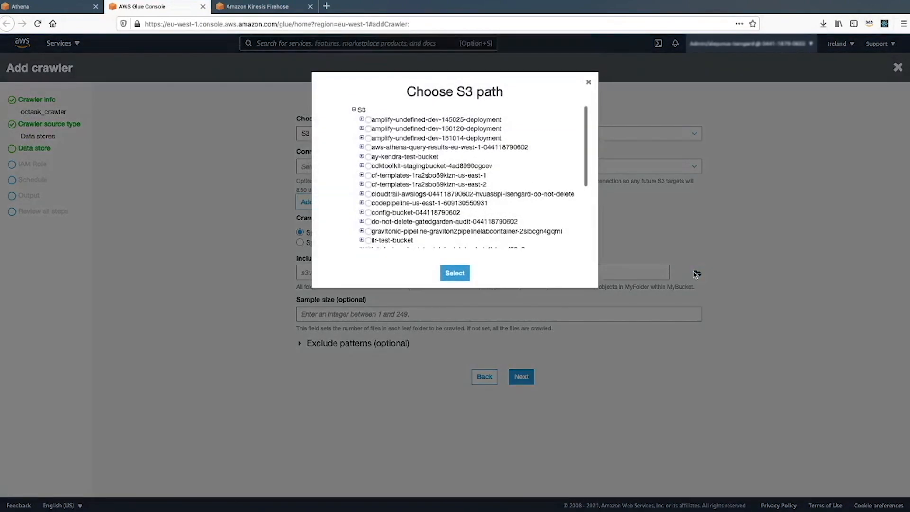
{"action": "scroll", "coordinate": [513, 209], "scroll_direction": "down", "scroll_amount": 3}
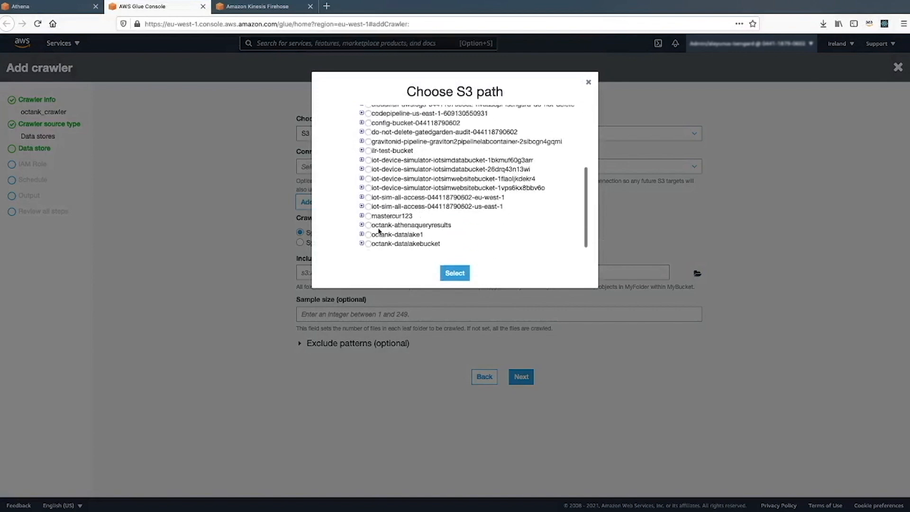
{"action": "left_click", "coordinate": [362, 234]}
{"action": "left_click", "coordinate": [369, 234]}
{"action": "left_click", "coordinate": [451, 272]}
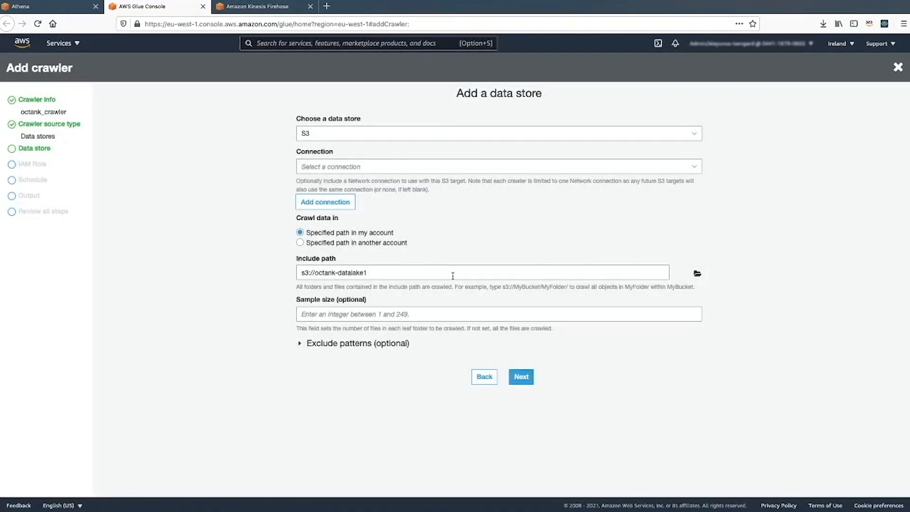
{"action": "left_click", "coordinate": [521, 377]}
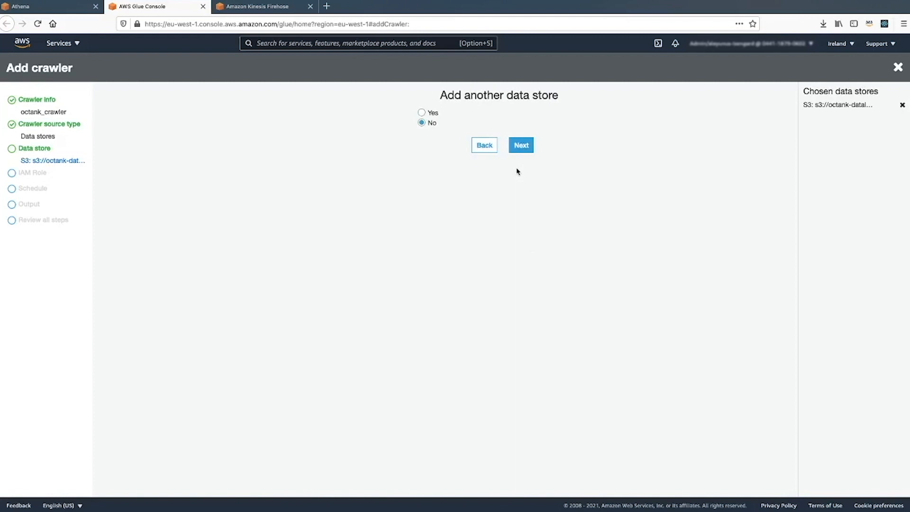
{"action": "left_click", "coordinate": [528, 148]}
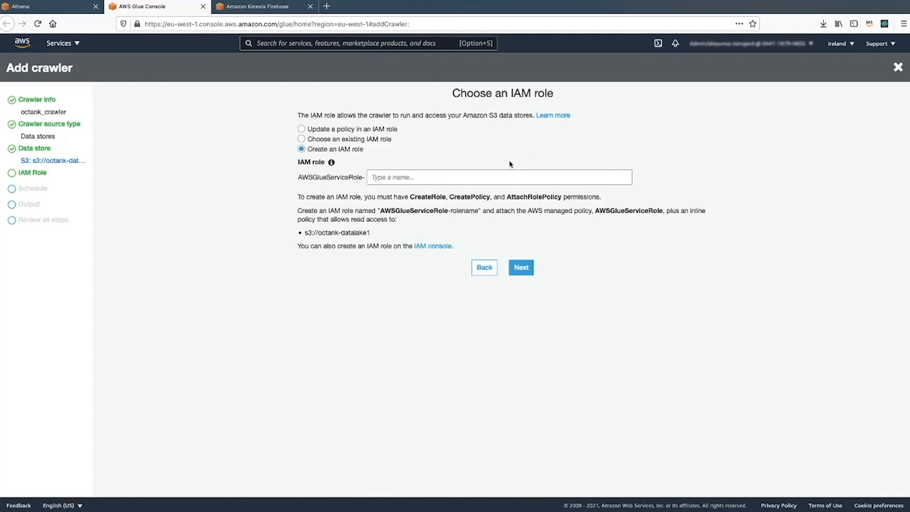
Step: Create the crawler's IAM role with the suffix octank_datalakerole and keep its schedule as Run on demand
{"action": "left_click", "coordinate": [482, 179]}
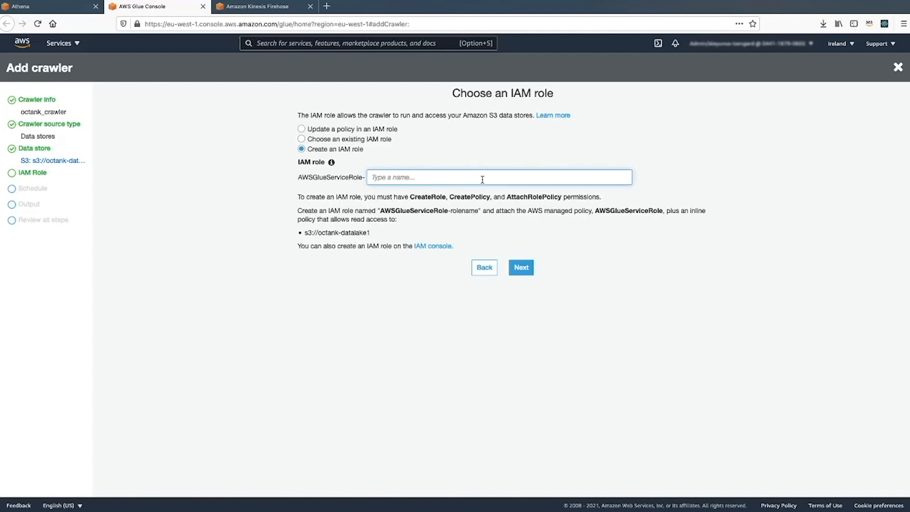
{"action": "type", "text": "octank_datalakerole"}
{"action": "left_click", "coordinate": [525, 271]}
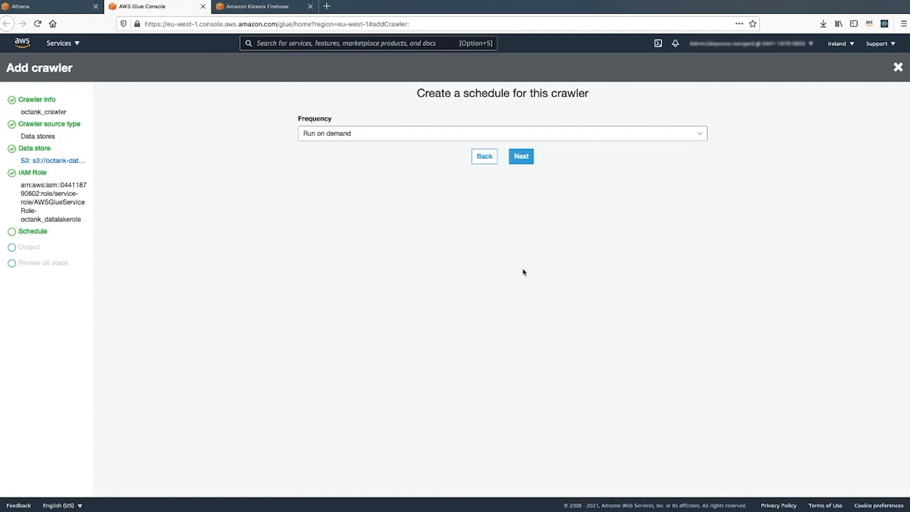
{"action": "left_click", "coordinate": [529, 157]}
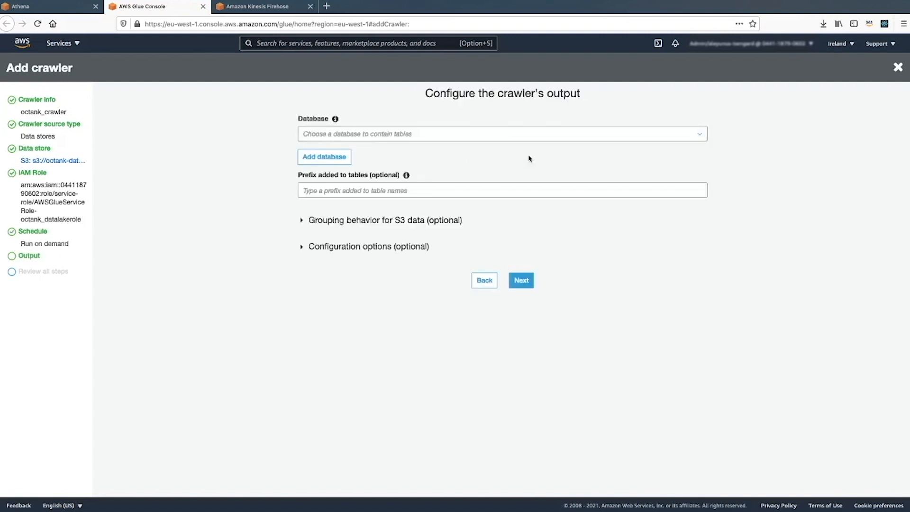
Step: Create the database octank_db as the crawler's output and continue to the review
{"action": "left_click", "coordinate": [341, 161]}
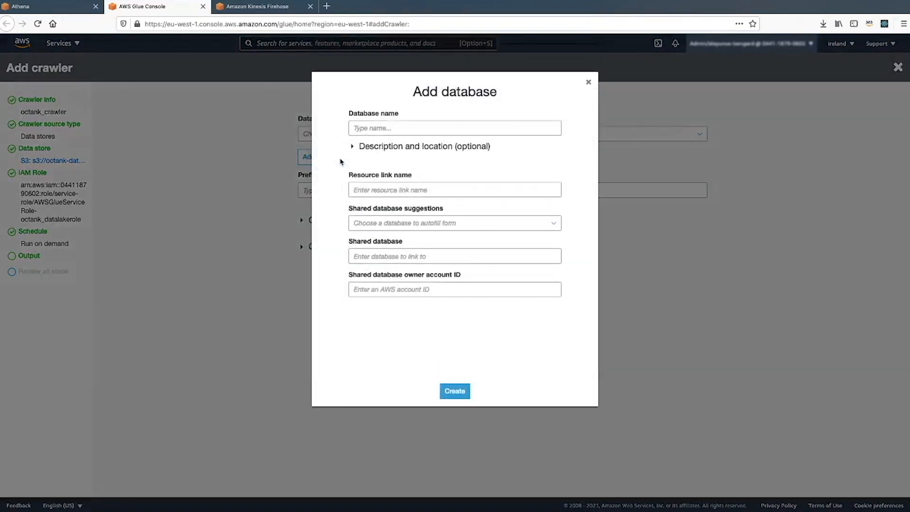
{"action": "left_click", "coordinate": [375, 129]}
{"action": "type", "text": "oct"}
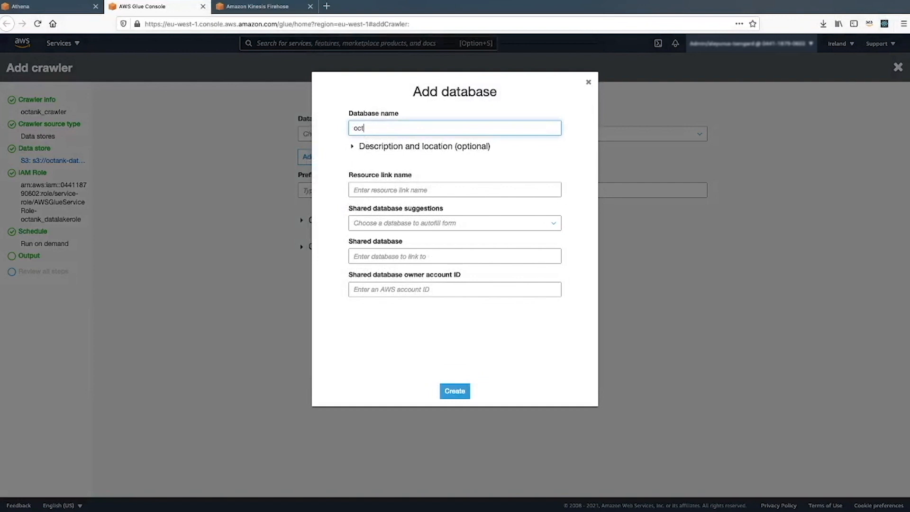
{"action": "type", "text": "ank_db"}
{"action": "left_click", "coordinate": [448, 393]}
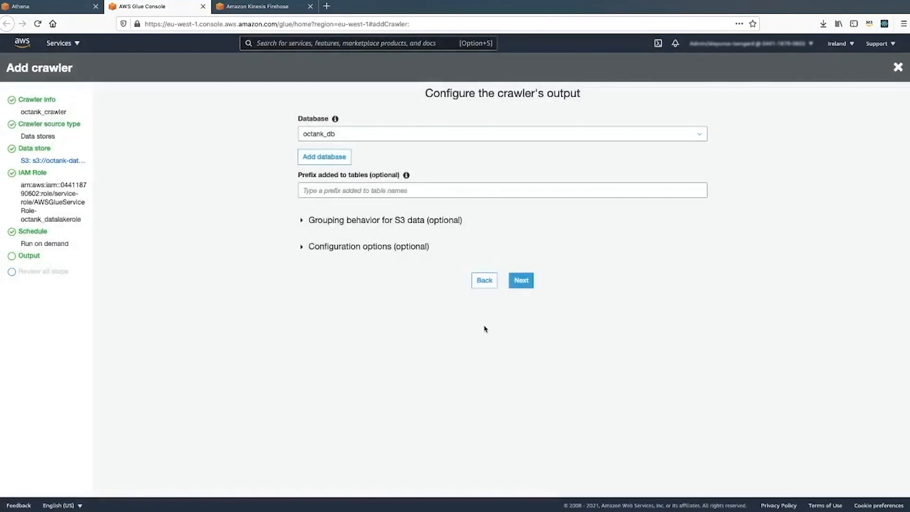
{"action": "left_click", "coordinate": [521, 281]}
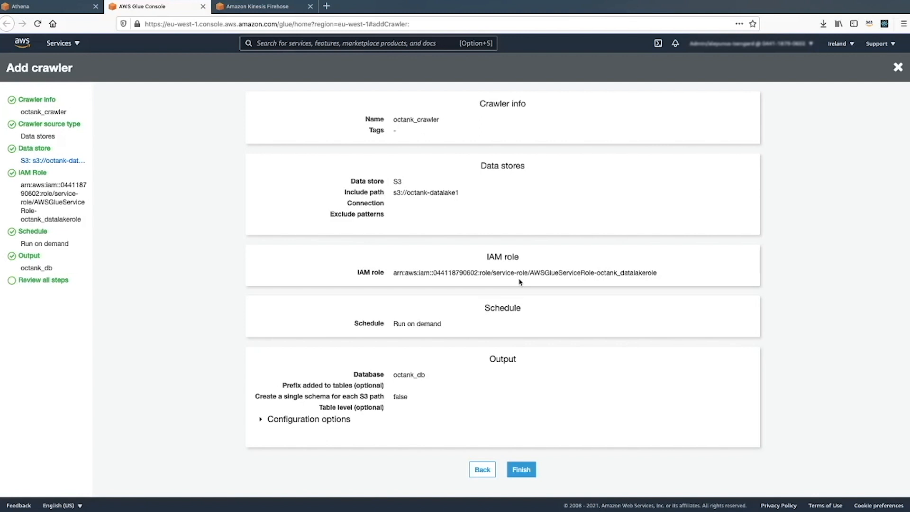
Step: Finish creating the crawler and run octank_crawler
{"action": "left_click", "coordinate": [520, 471]}
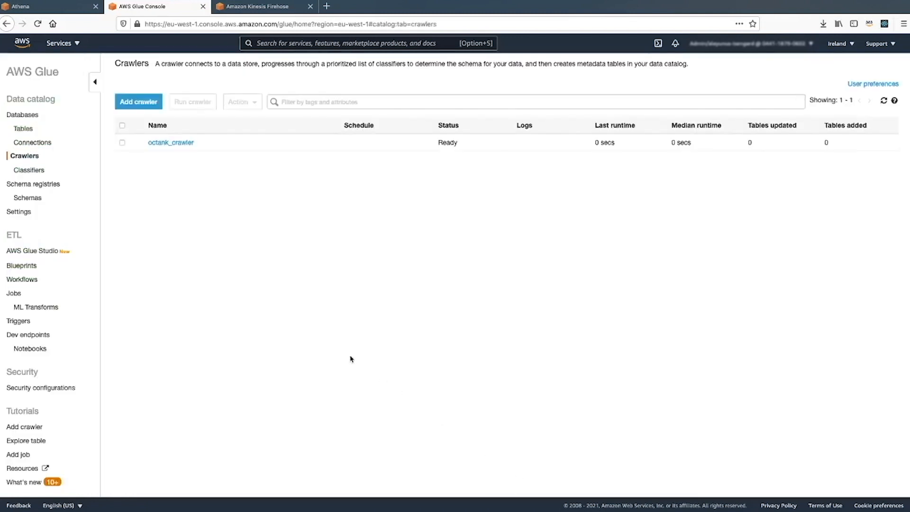
{"action": "left_click", "coordinate": [122, 143]}
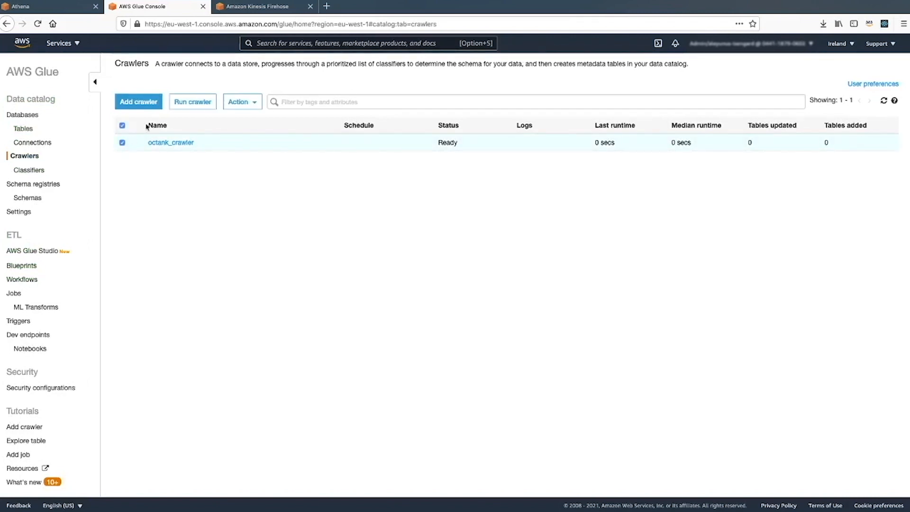
{"action": "left_click", "coordinate": [203, 101]}
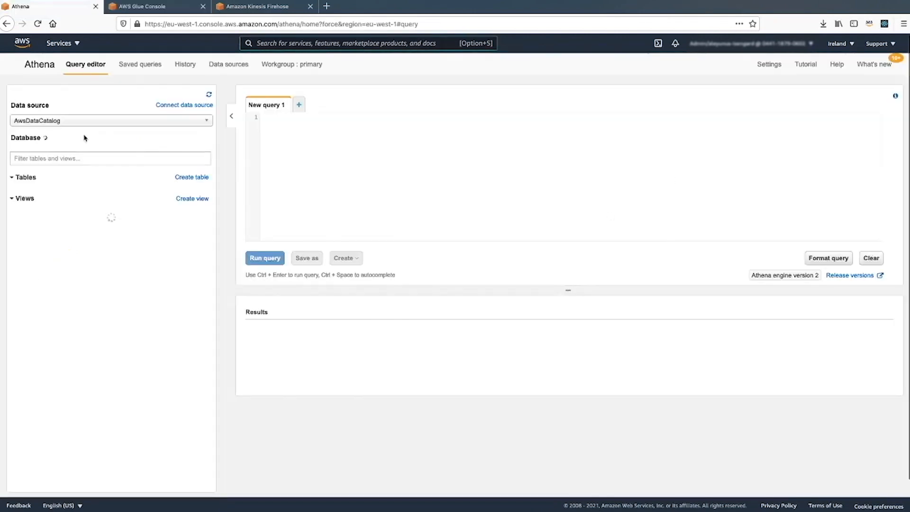
Step: In Athena, choose the octank_db database and preview the octank_datalake1 table
{"action": "left_click", "coordinate": [76, 159]}
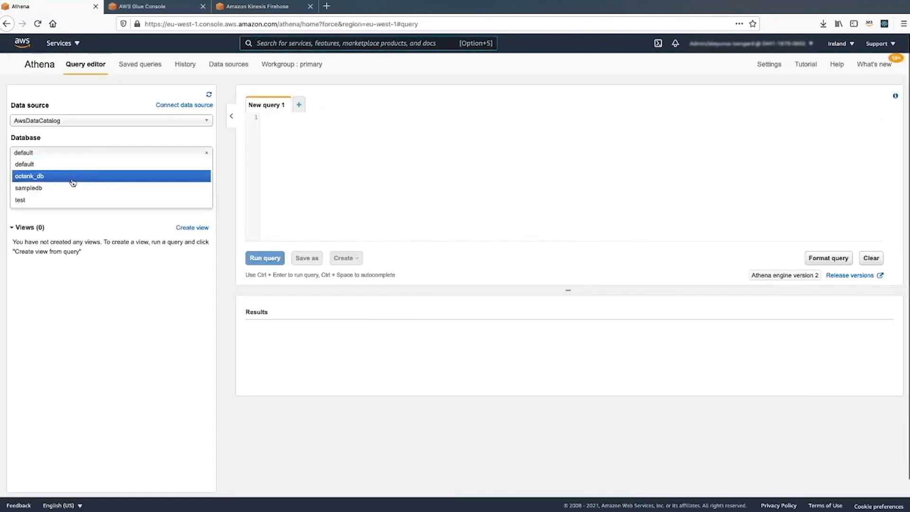
{"action": "left_click", "coordinate": [73, 182]}
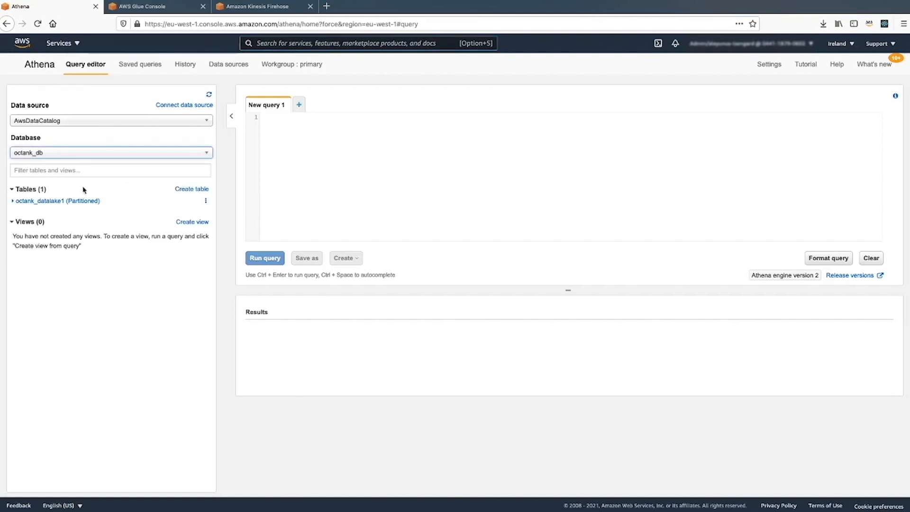
{"action": "left_click", "coordinate": [207, 203]}
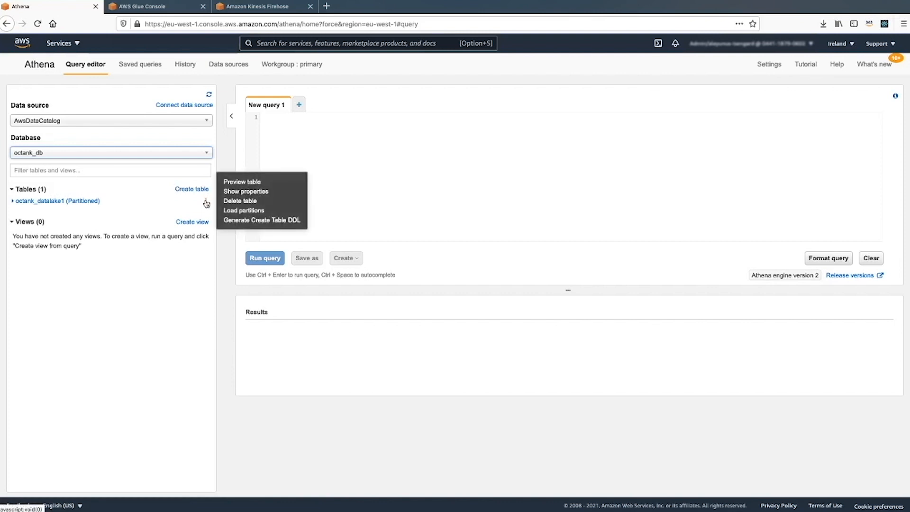
{"action": "left_click", "coordinate": [231, 184]}
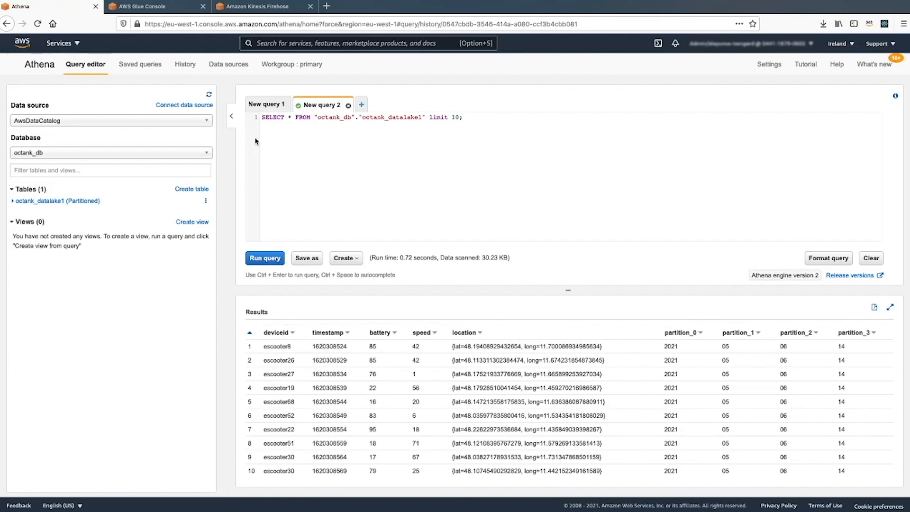
Step: Switch to QuickSight and start a new dataset
{"action": "left_click", "coordinate": [269, 45]}
{"action": "type", "text": "quick"}
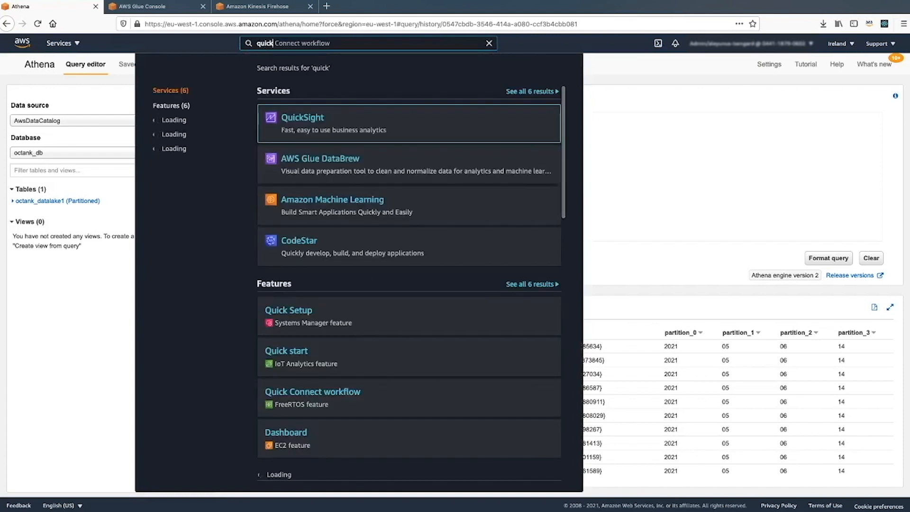
{"action": "left_click", "coordinate": [297, 123]}
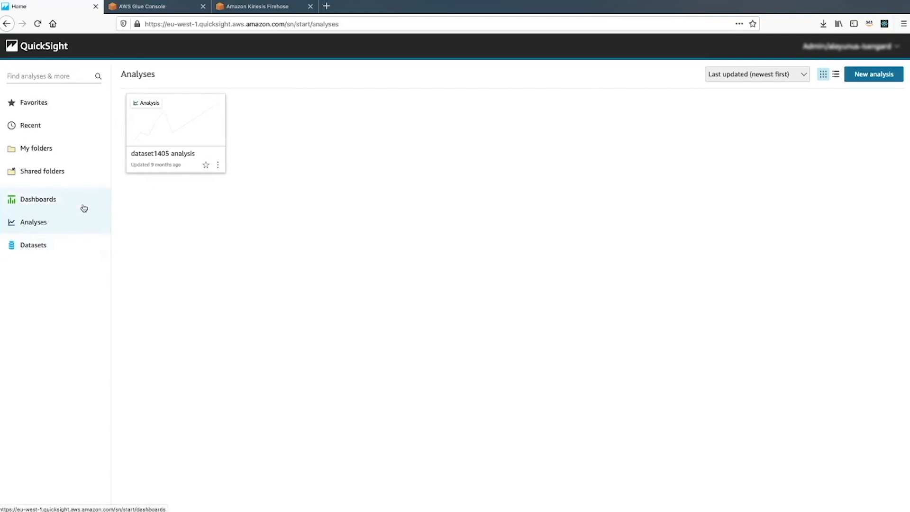
{"action": "left_click", "coordinate": [77, 246]}
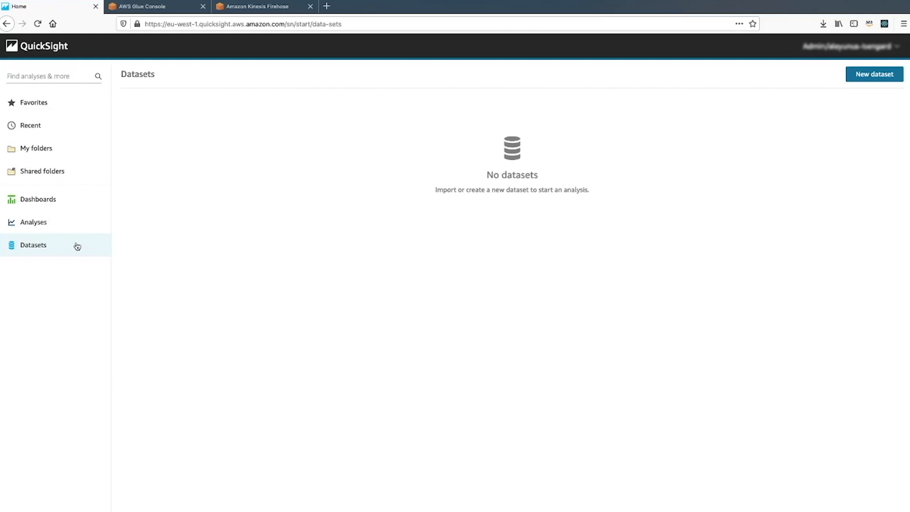
{"action": "left_click", "coordinate": [888, 74]}
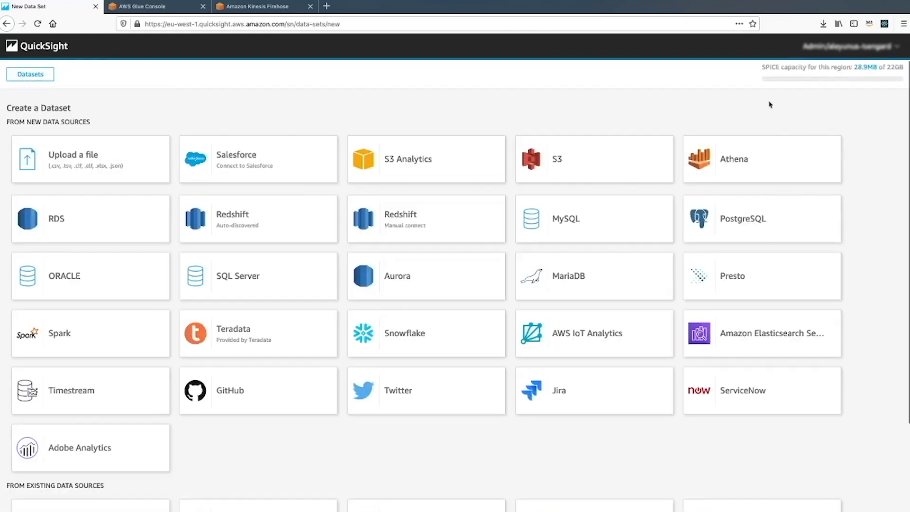
Step: Create an Athena data source named octank_datasource in the primary workgroup
{"action": "left_click", "coordinate": [722, 157]}
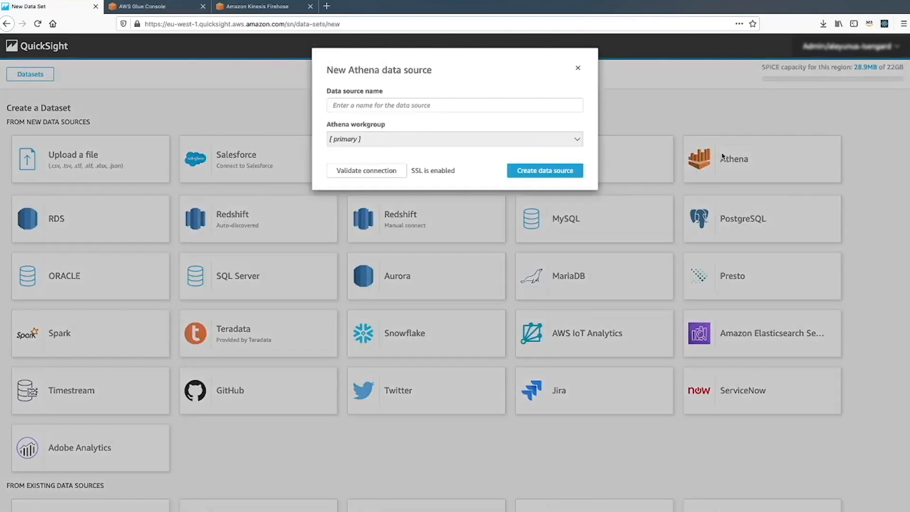
{"action": "left_click", "coordinate": [478, 100]}
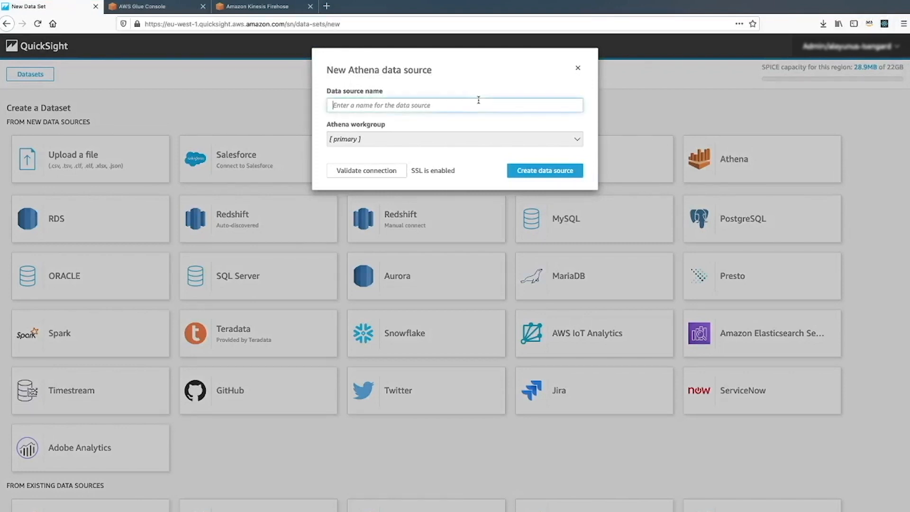
{"action": "type", "text": "octank_datasource"}
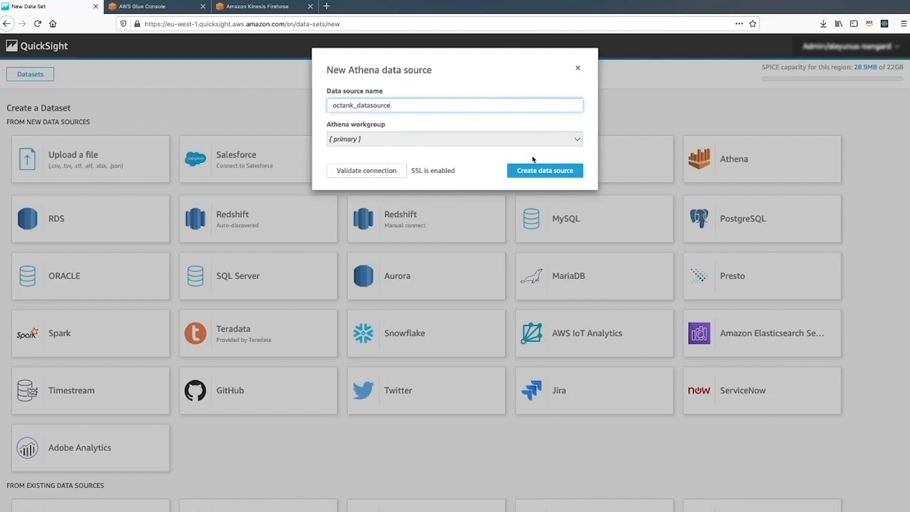
{"action": "left_click", "coordinate": [535, 171]}
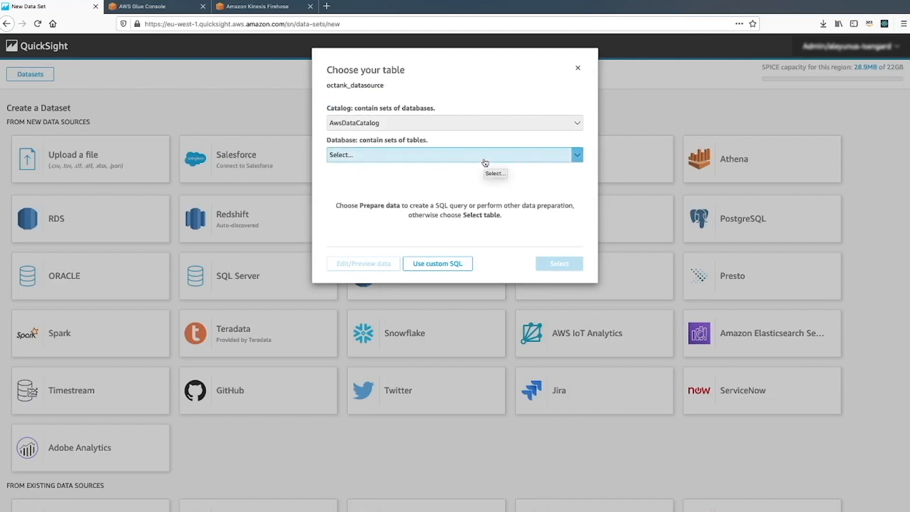
Step: Select the octank_datalake1 table from octank_db, keep Import to SPICE, and visualize the dataset
{"action": "left_click", "coordinate": [485, 162]}
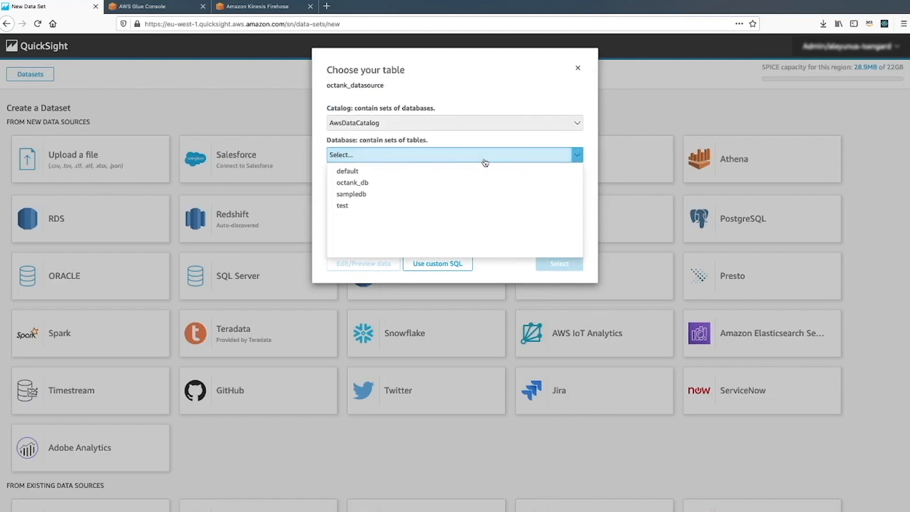
{"action": "left_click", "coordinate": [470, 183]}
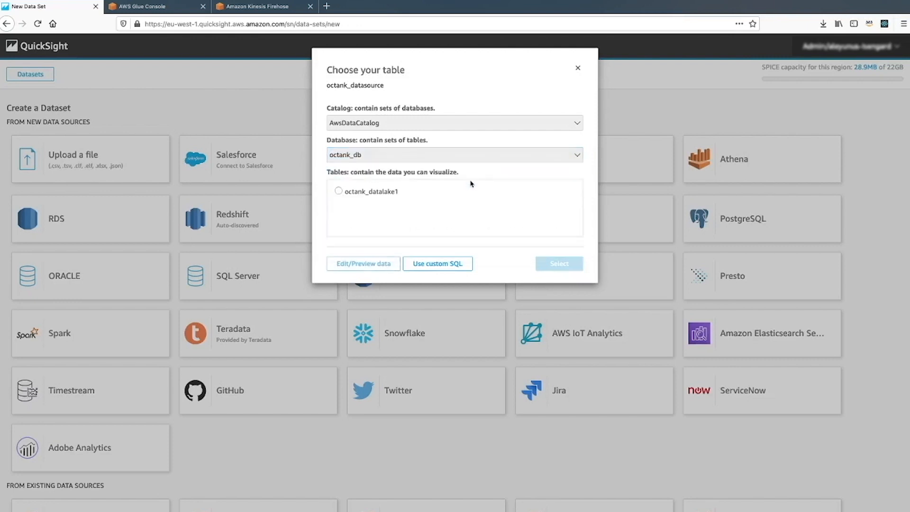
{"action": "left_click", "coordinate": [339, 192]}
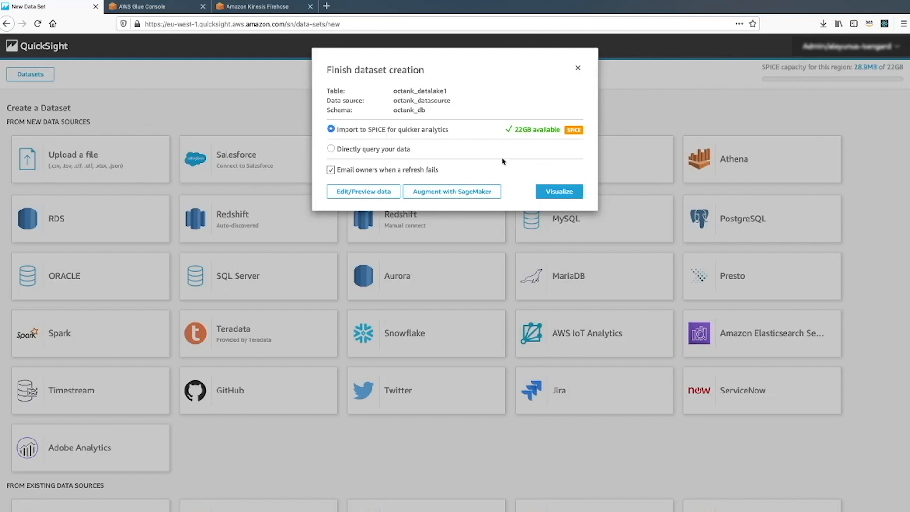
{"action": "left_click", "coordinate": [546, 191]}
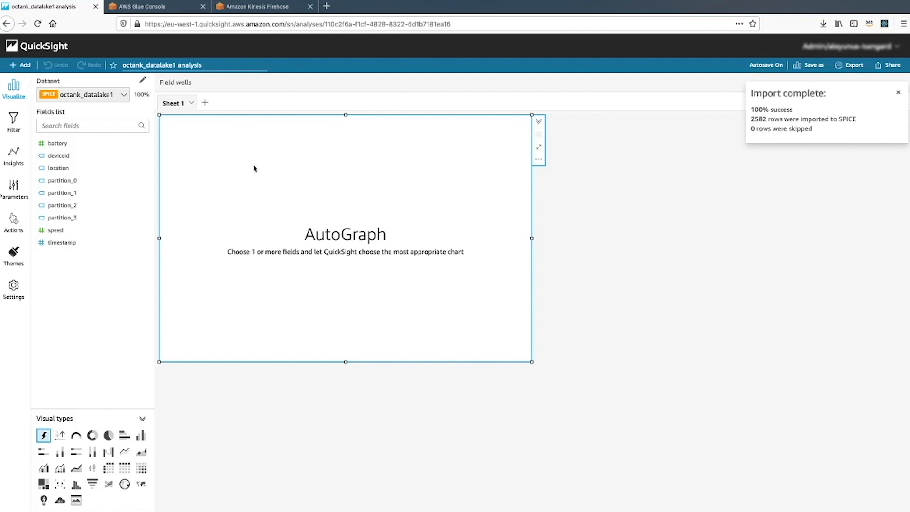
Step: Add the deviceid, speed and battery fields to the empty AutoGraph visual
{"action": "left_click", "coordinate": [66, 160]}
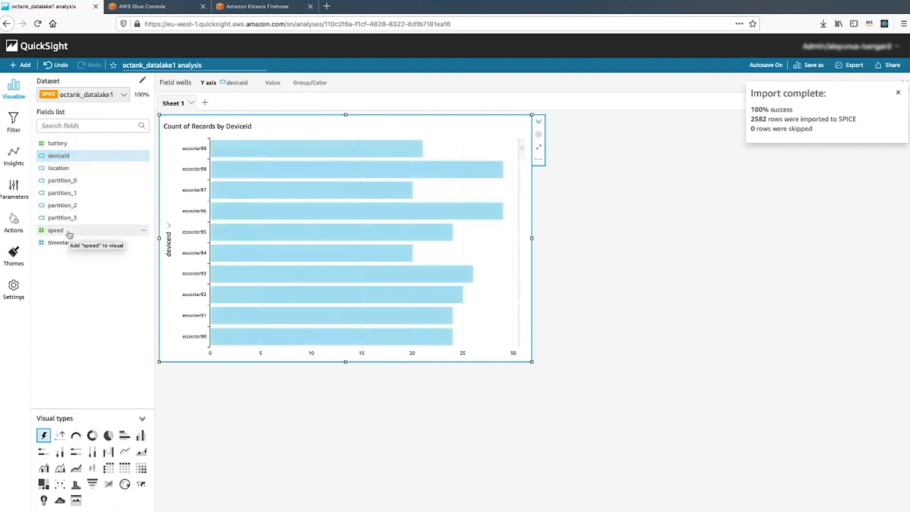
{"action": "left_click", "coordinate": [69, 235]}
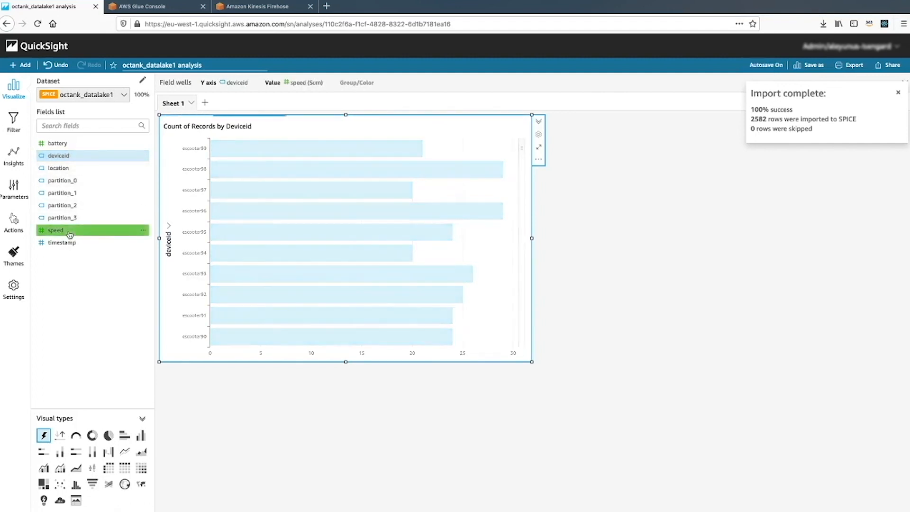
{"action": "left_click", "coordinate": [72, 142]}
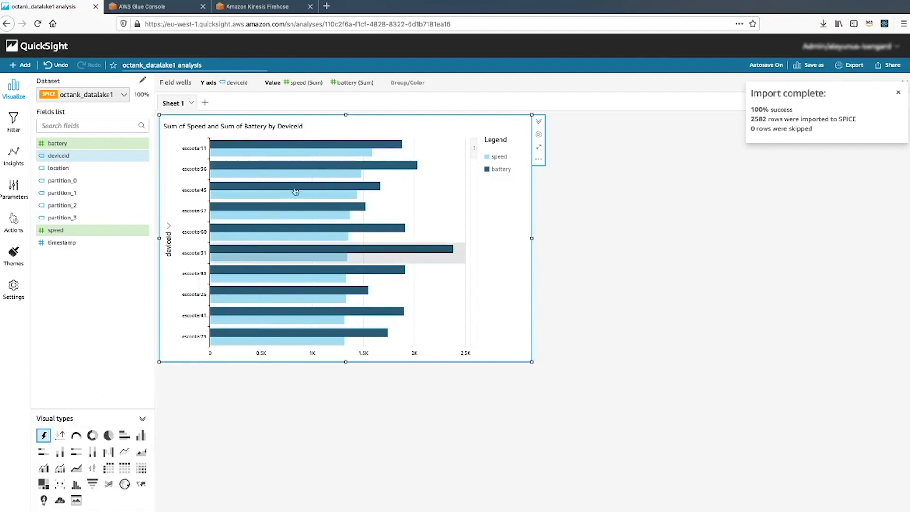
Step: Change the aggregation of both the speed and battery values to Average
{"action": "left_click", "coordinate": [315, 85]}
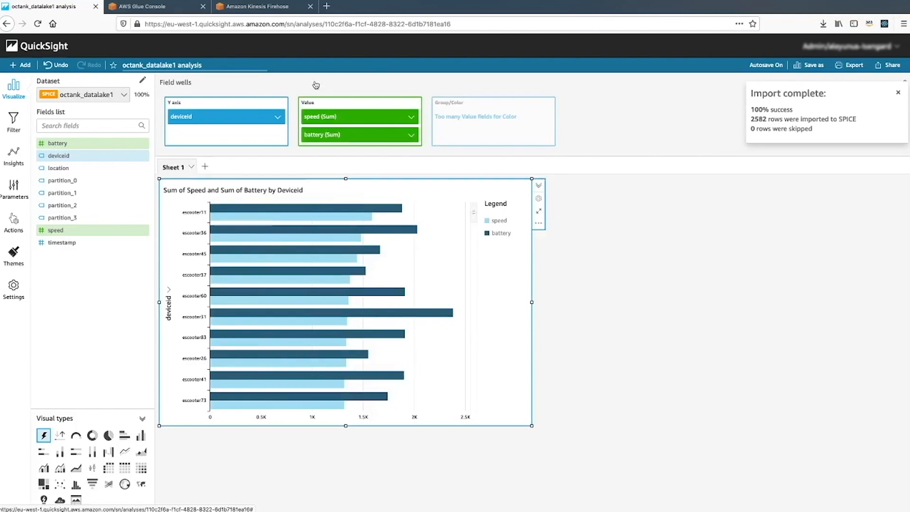
{"action": "left_click", "coordinate": [409, 117]}
{"action": "mouse_move", "coordinate": [512, 136]}
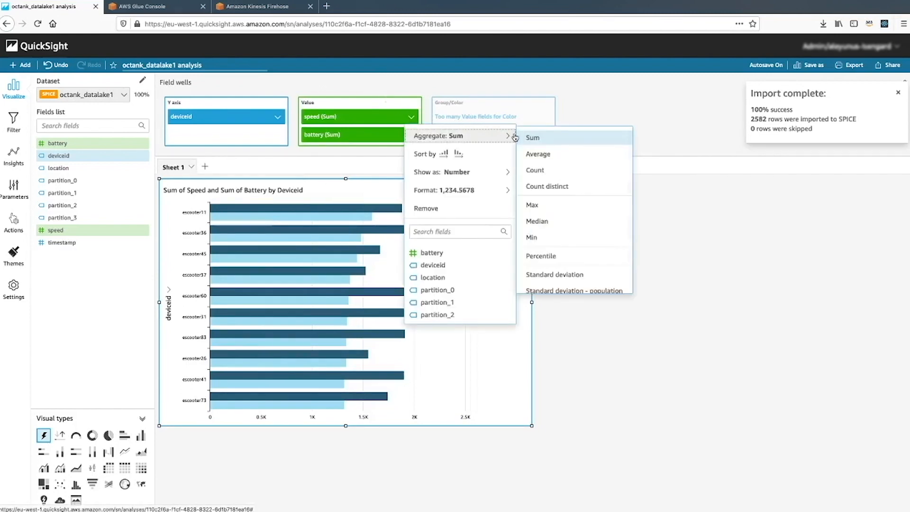
{"action": "left_click", "coordinate": [535, 153]}
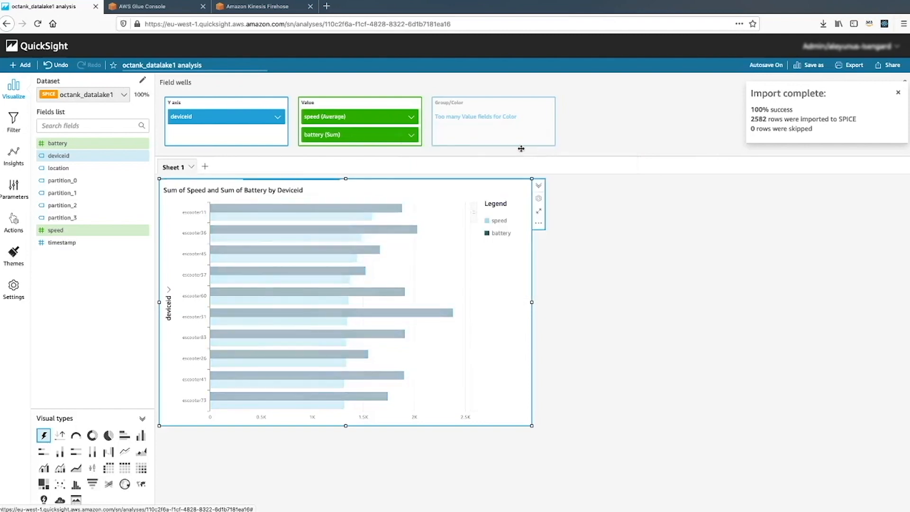
{"action": "left_click", "coordinate": [412, 135]}
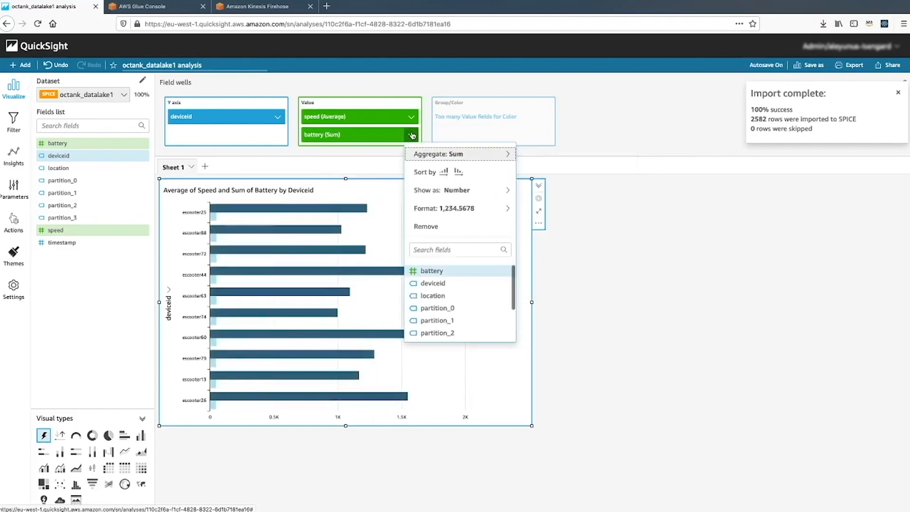
{"action": "mouse_move", "coordinate": [508, 154]}
{"action": "left_click", "coordinate": [534, 171]}
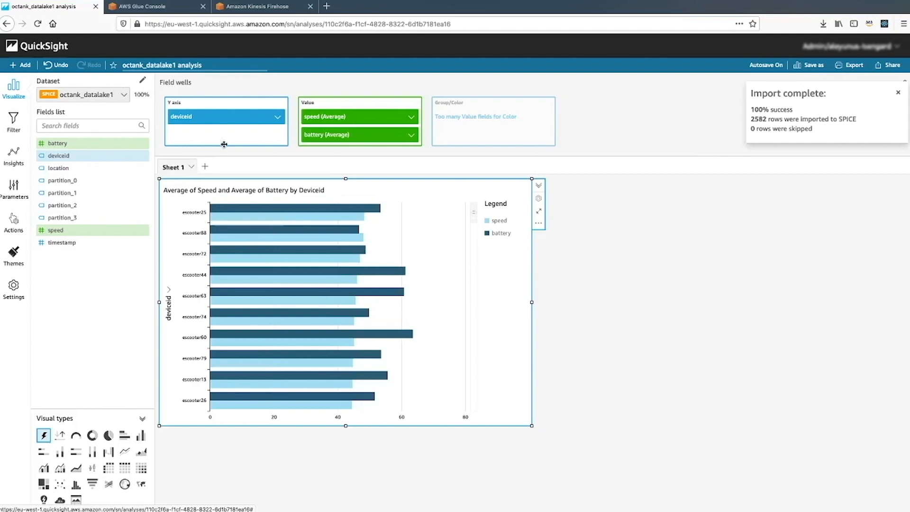
{"action": "left_click", "coordinate": [29, 70]}
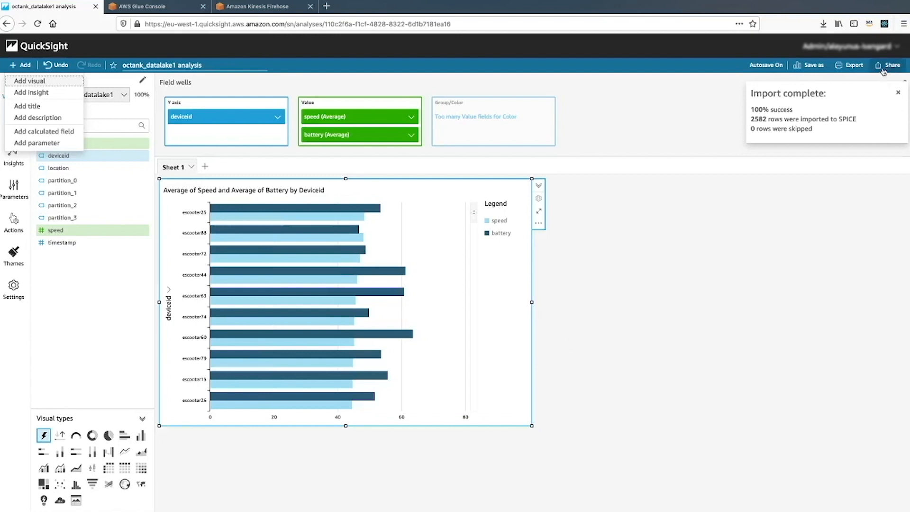
Step: Publish the analysis as a new dashboard named octank_dashboard
{"action": "left_click", "coordinate": [882, 67]}
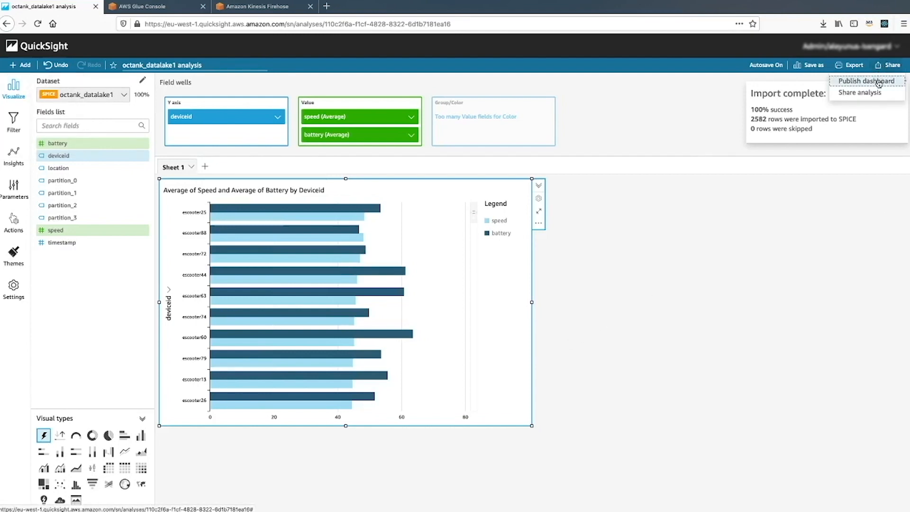
{"action": "left_click", "coordinate": [879, 83]}
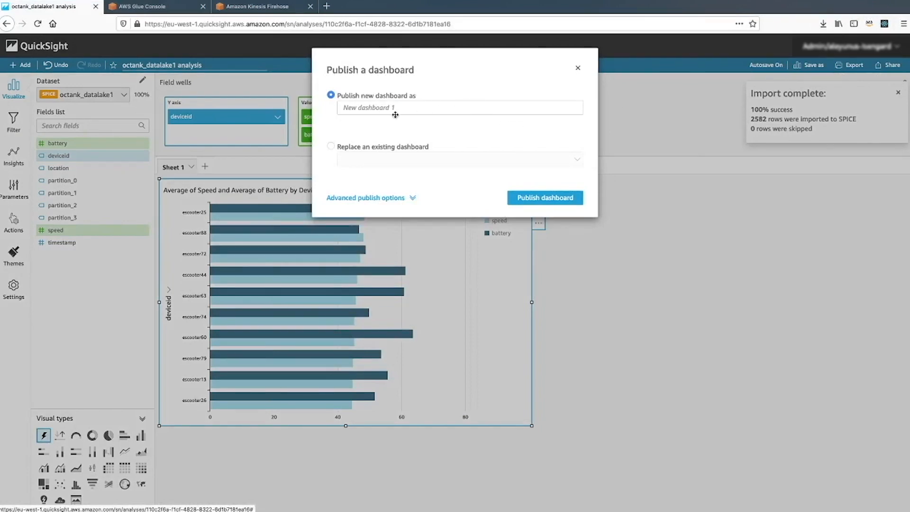
{"action": "left_click", "coordinate": [382, 106]}
{"action": "type", "text": "octank"}
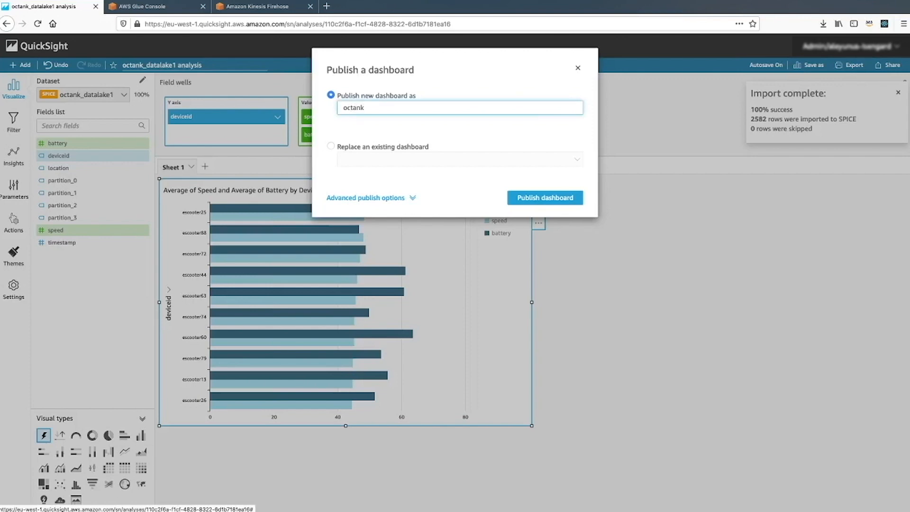
{"action": "type", "text": "_dashboard"}
{"action": "left_click", "coordinate": [552, 201]}
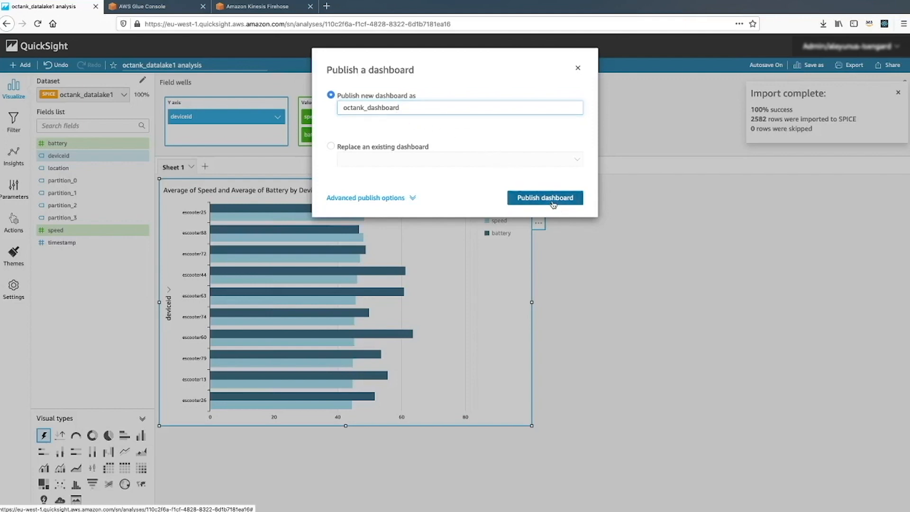